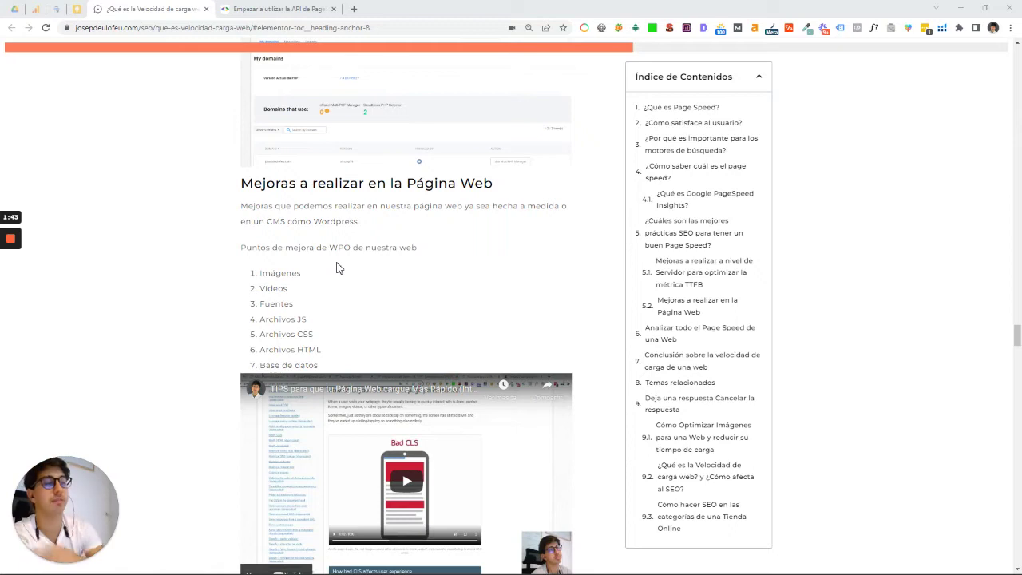
Read the article's section on analysing a whole site's Page Speed, enlarging its Screaming Frog screenshot and closing it again.
scroll(443, 312, "down", 12)
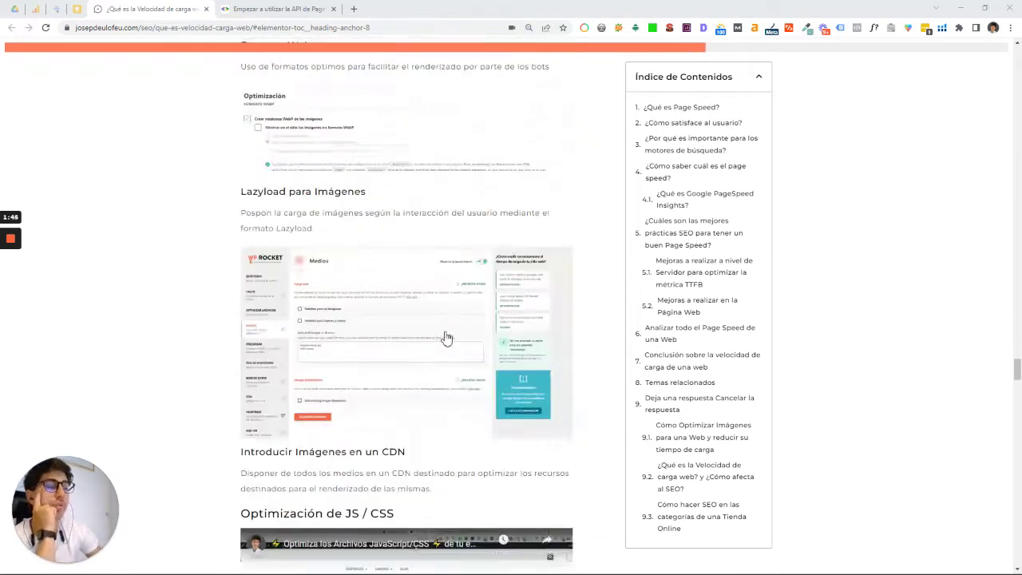
scroll(455, 313, "down", 15)
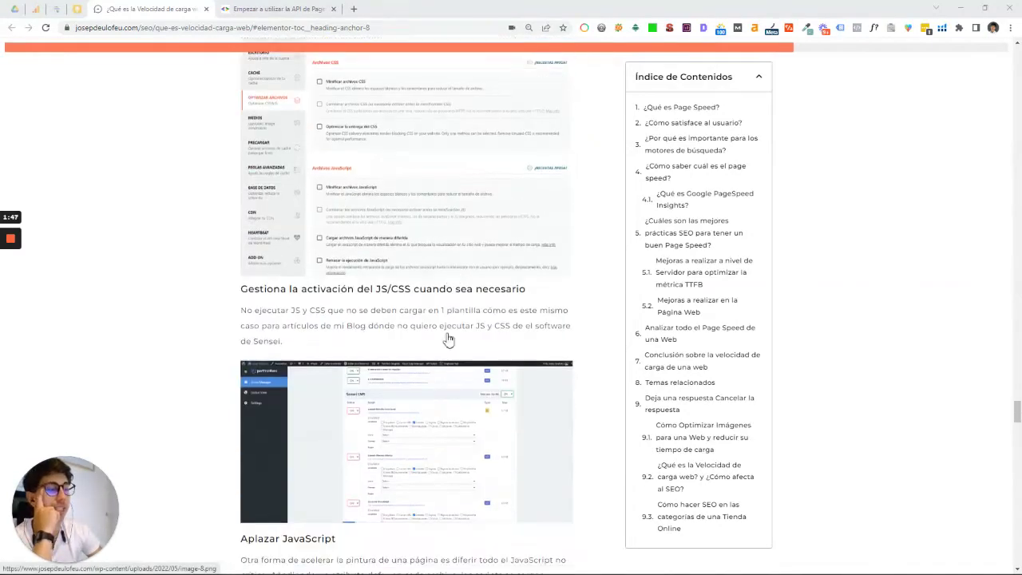
scroll(446, 338, "down", 20)
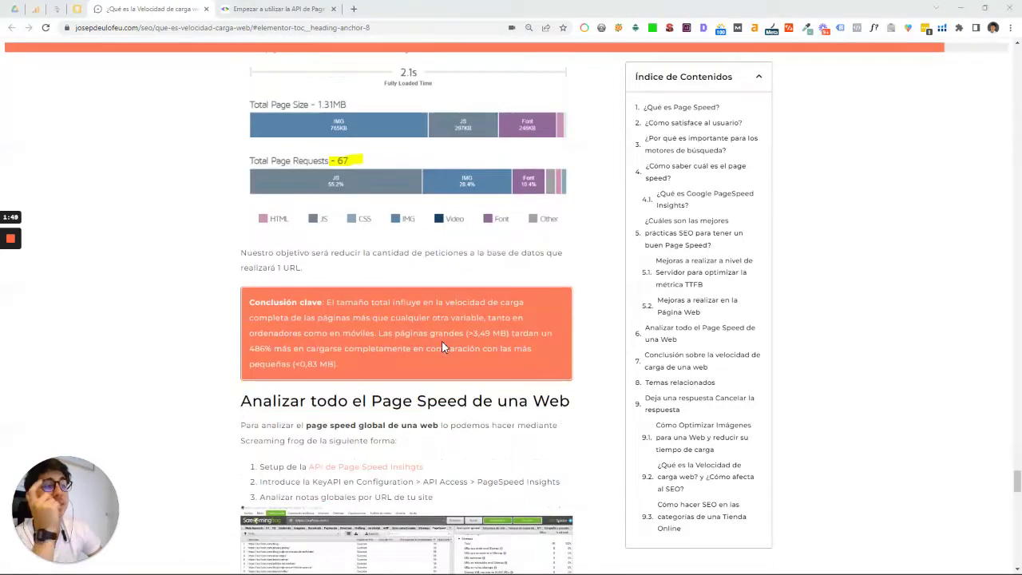
scroll(451, 343, "up", 1)
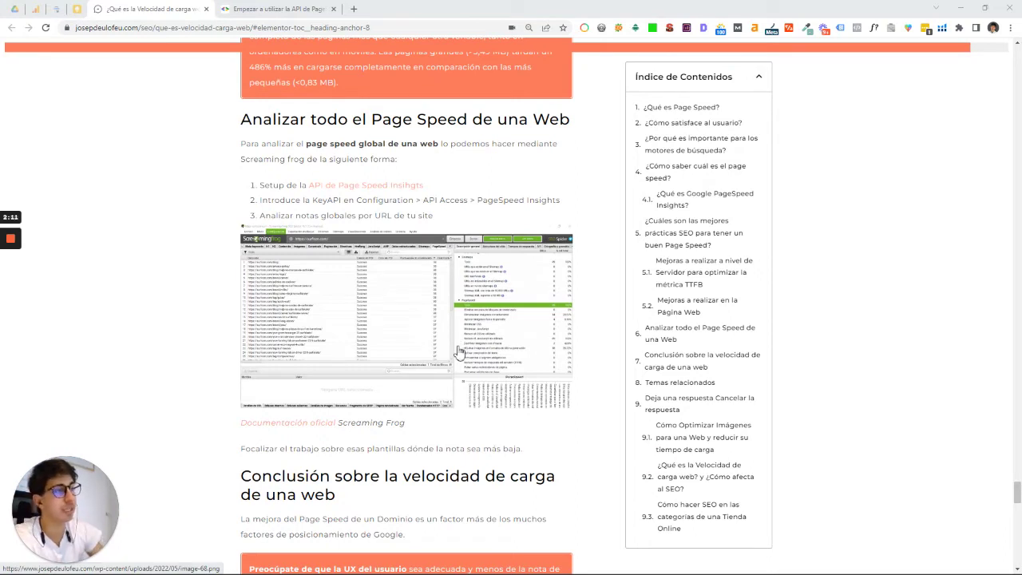
left_click(461, 346)
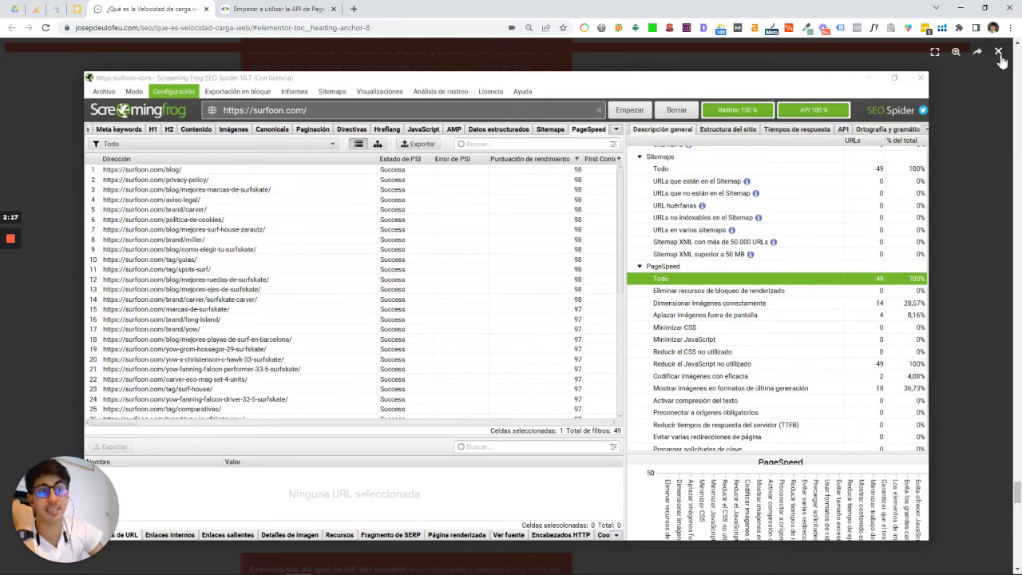
left_click(998, 53)
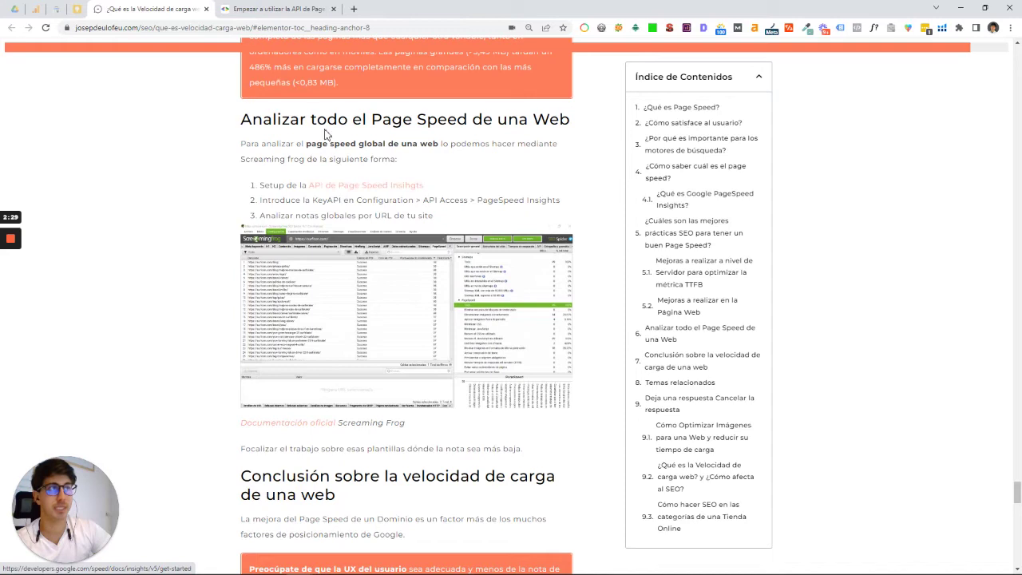
Check the project choices for obtaining a key in the PageSpeed Insights API documentation, and cancel without choosing a project.
left_click(288, 10)
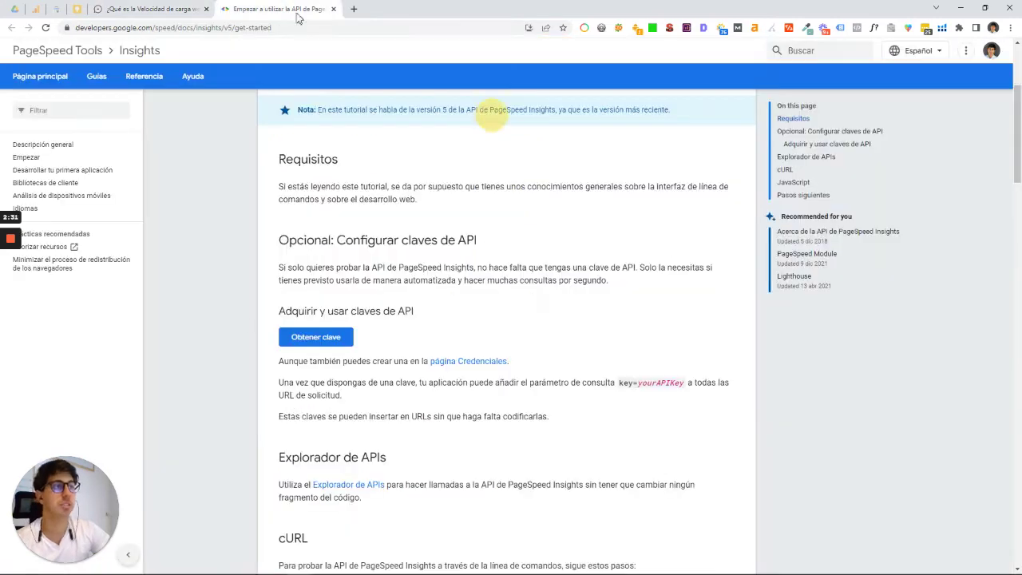
left_click(312, 339)
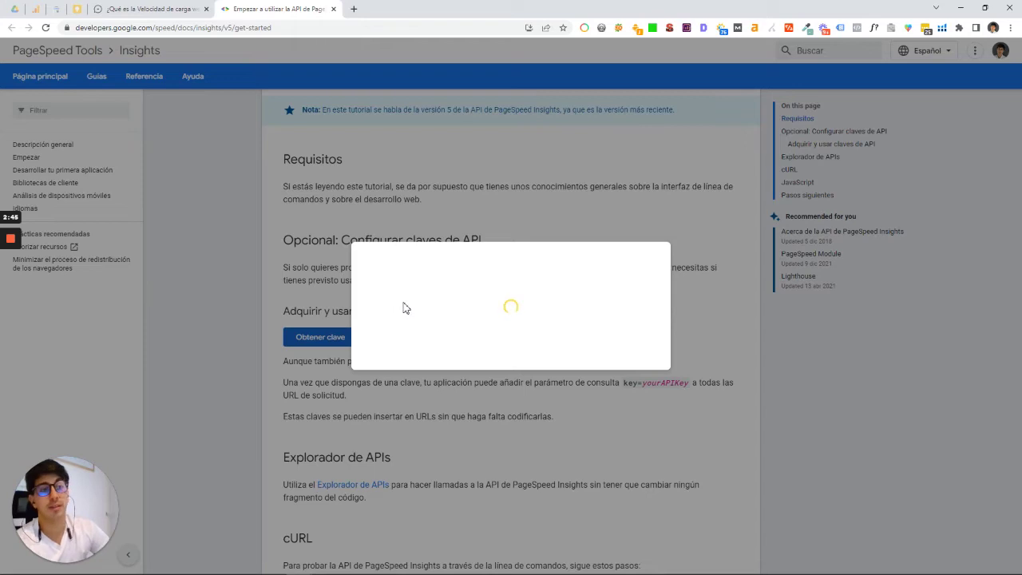
left_click(427, 294)
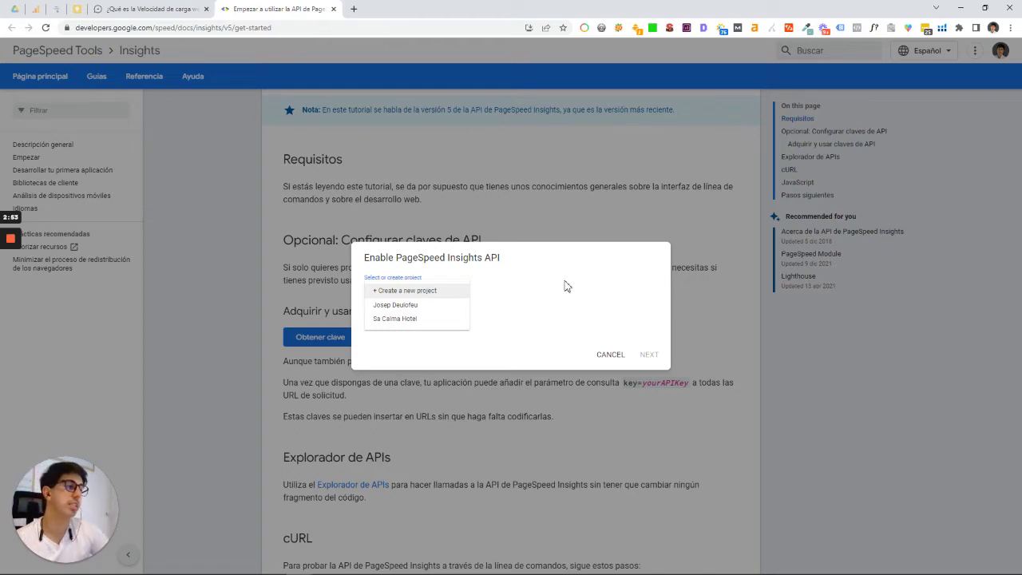
left_click(612, 358)
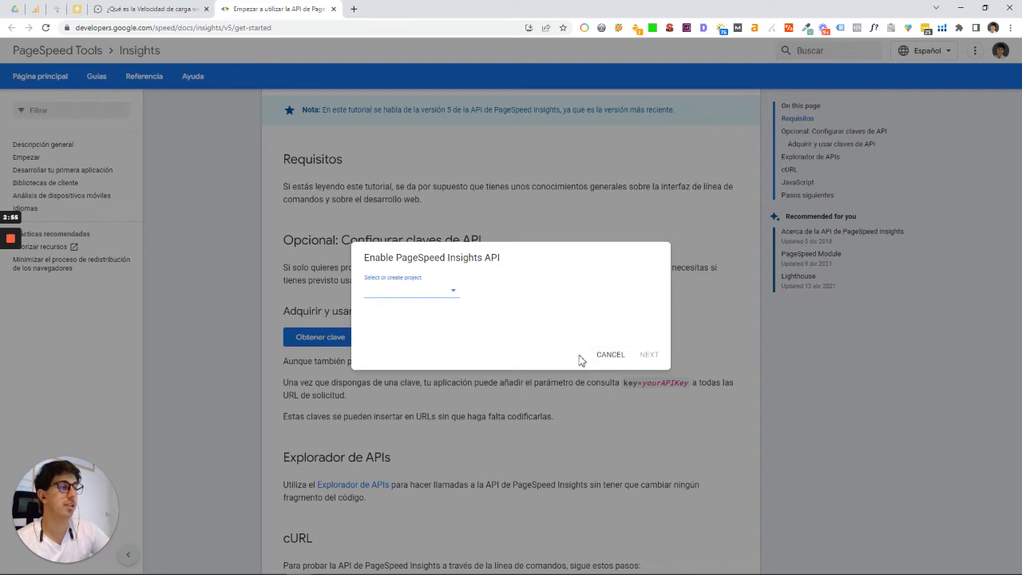
left_click(611, 357)
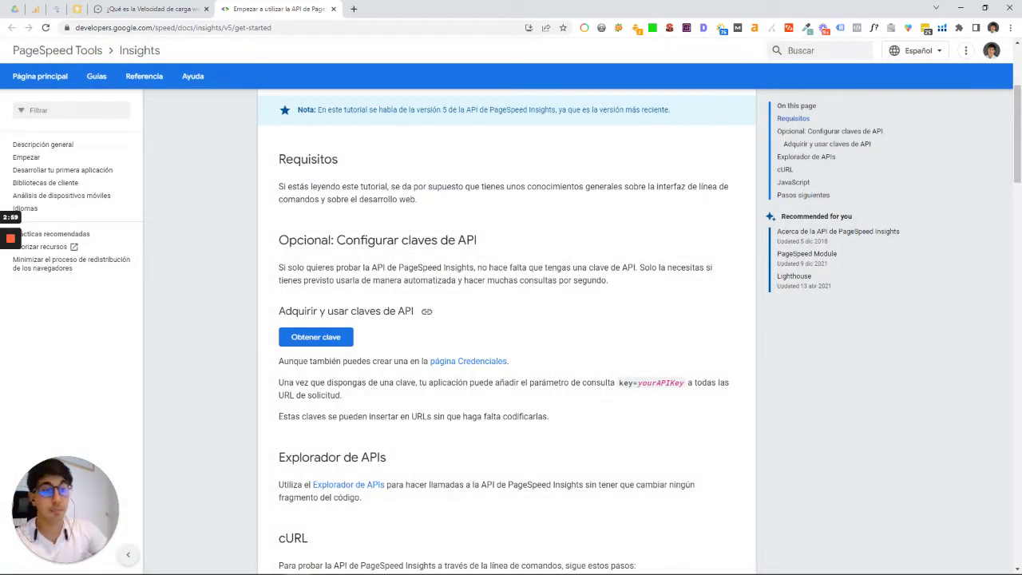
Switch to Screaming Frog SEO Spider and open the metrics settings of its PageSpeed Insights API connection.
left_click(324, 565)
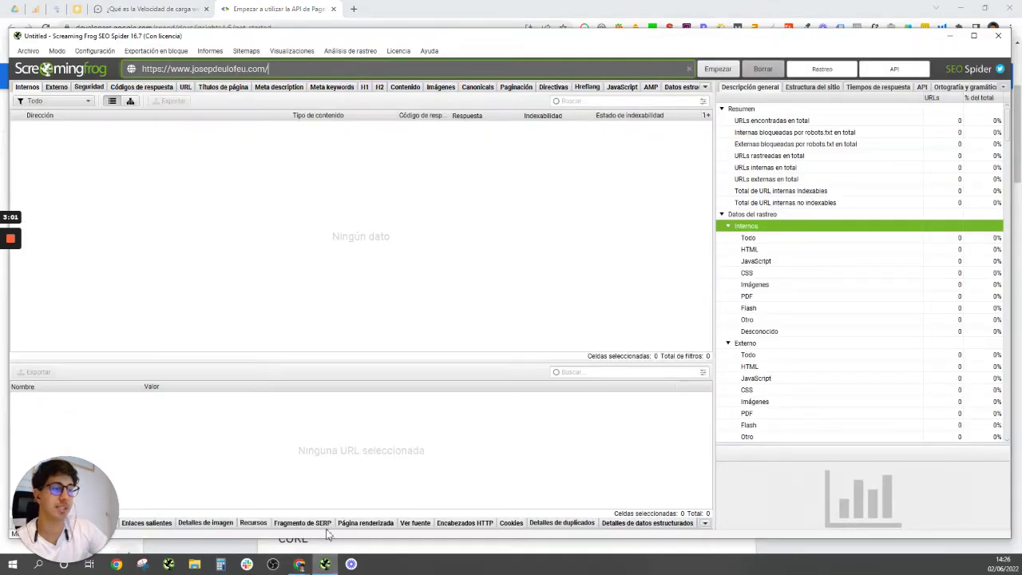
left_click_drag(386, 38, 427, 36)
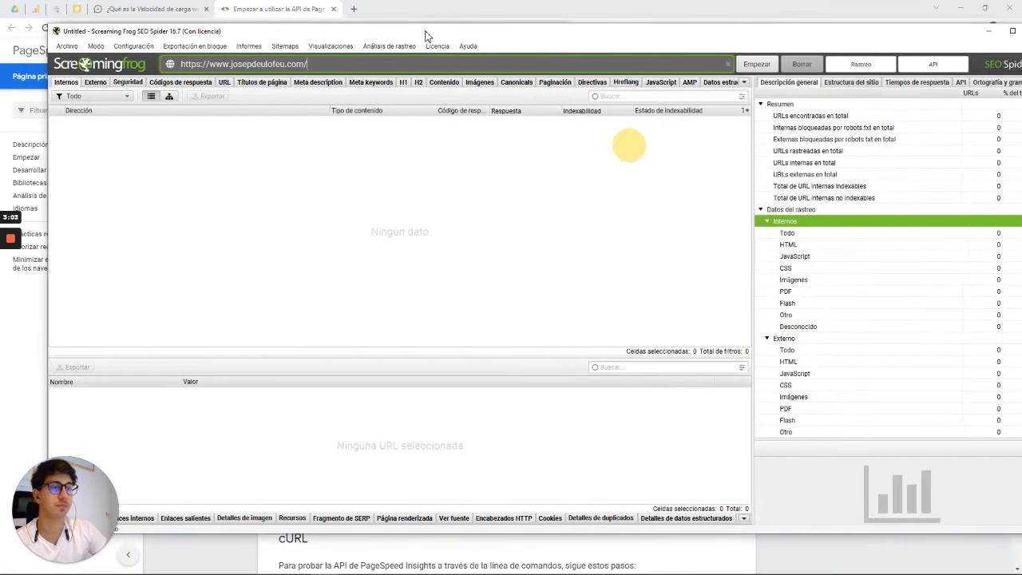
left_click(134, 48)
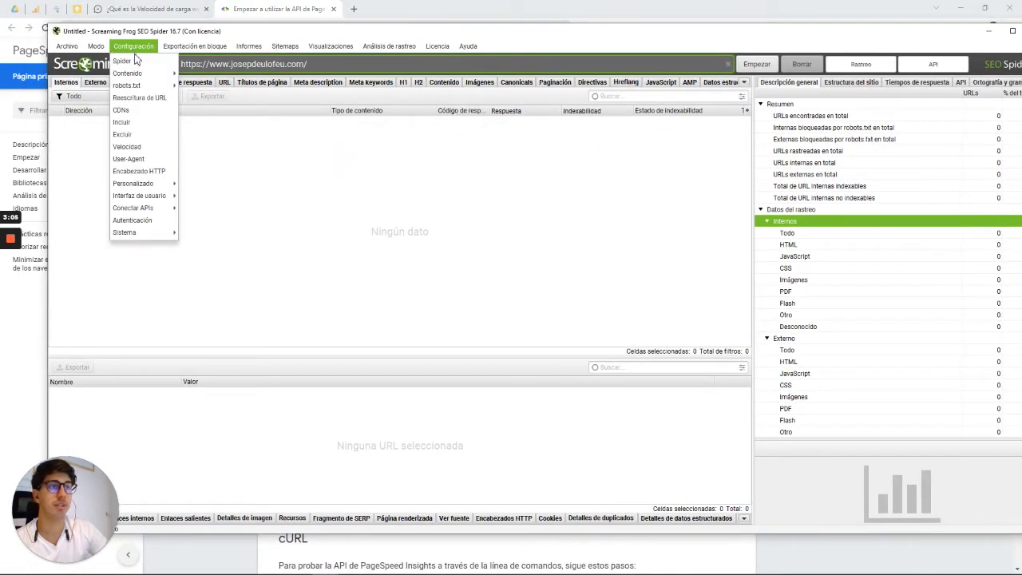
mouse_move(146, 209)
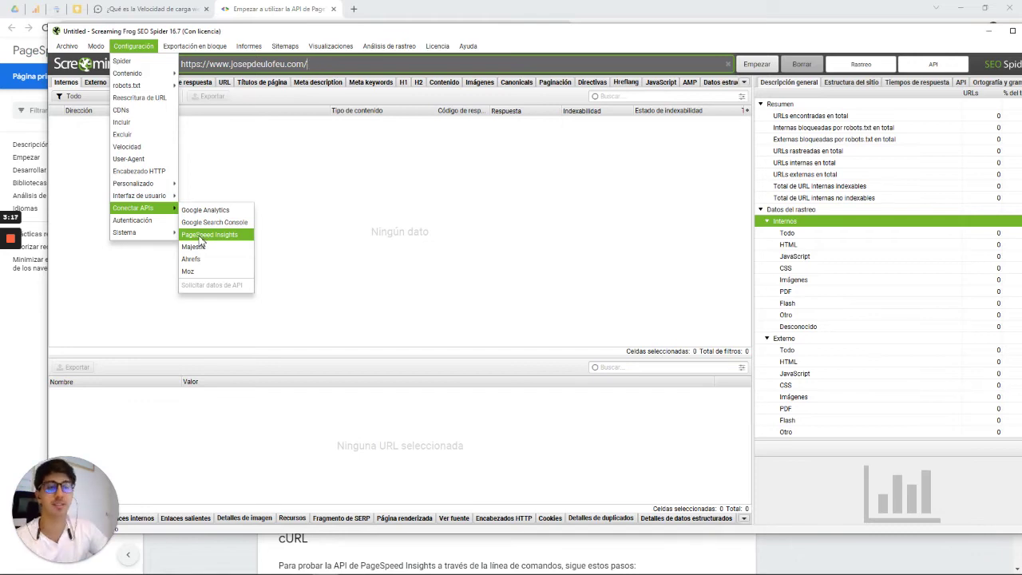
key("Return")
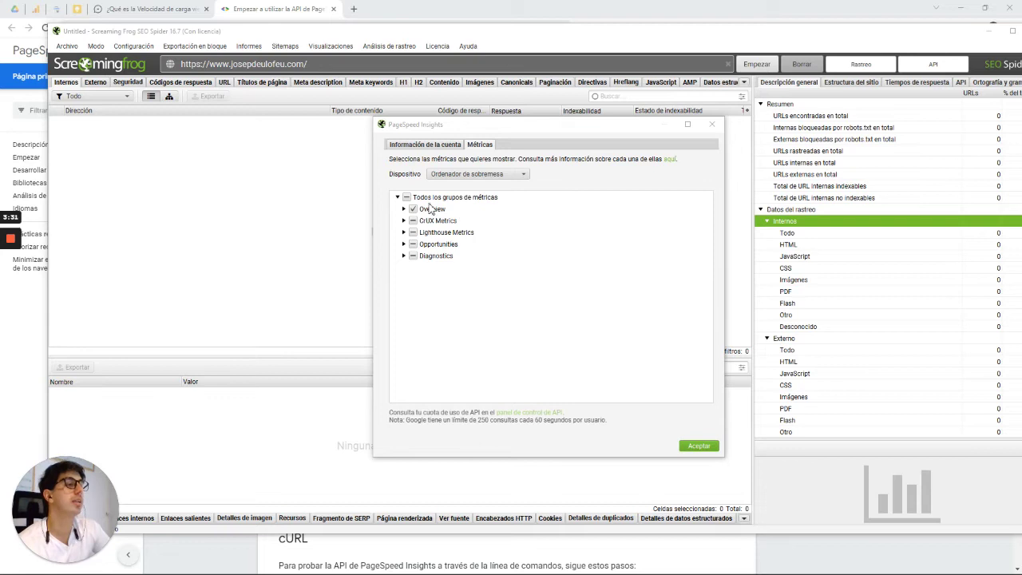
Review the available device options and the metrics in the Overview group, leaving the device as Ordenador de sobremesa.
left_click(459, 176)
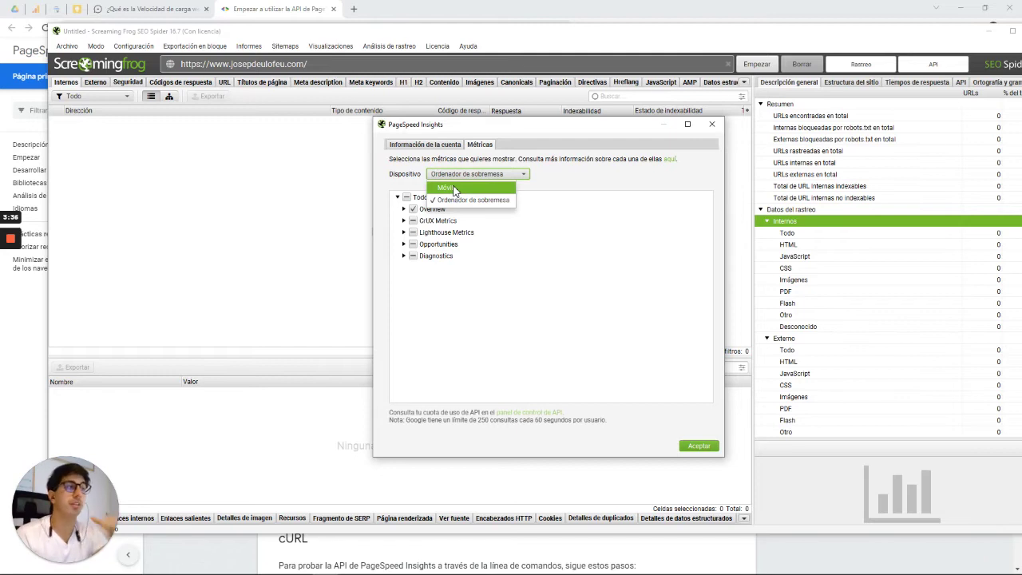
left_click(632, 190)
left_click(404, 208)
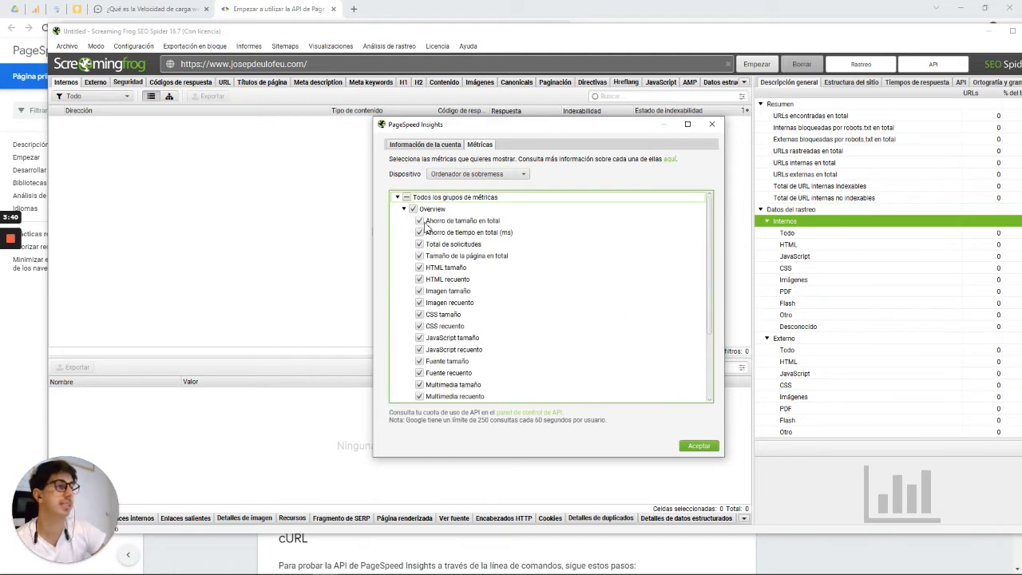
scroll(459, 263, "down", 5)
scroll(447, 319, "up", 5)
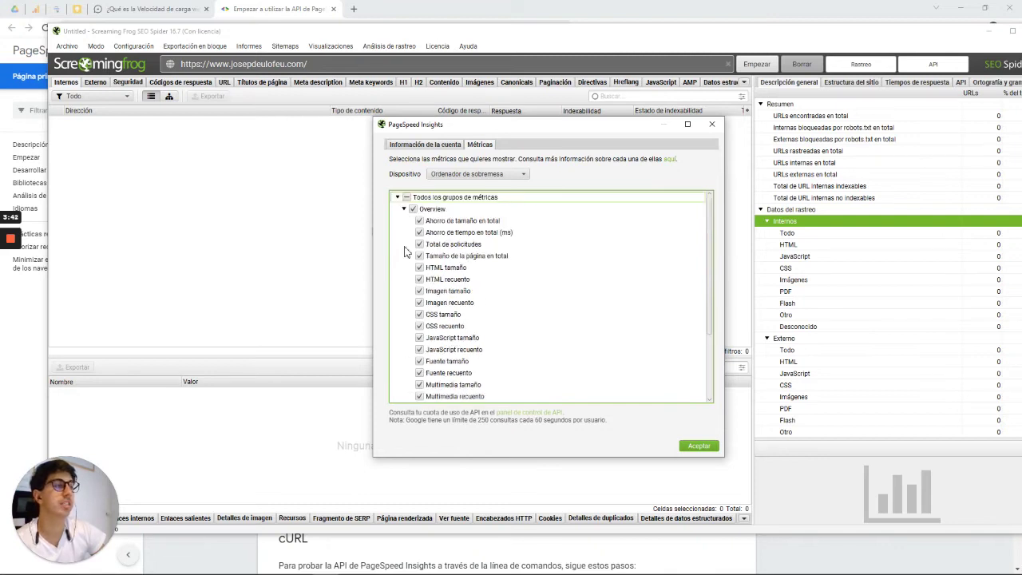
left_click(404, 208)
Review the individual metrics selected in the CrUX Metrics and Lighthouse Metrics groups.
left_click(404, 220)
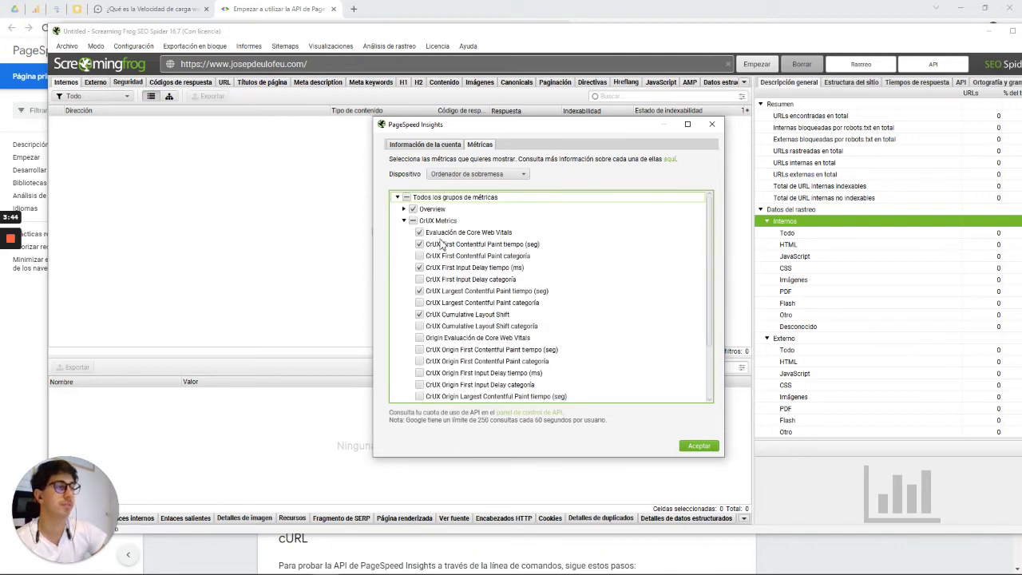
scroll(479, 318, "down", 3)
scroll(465, 326, "up", 3)
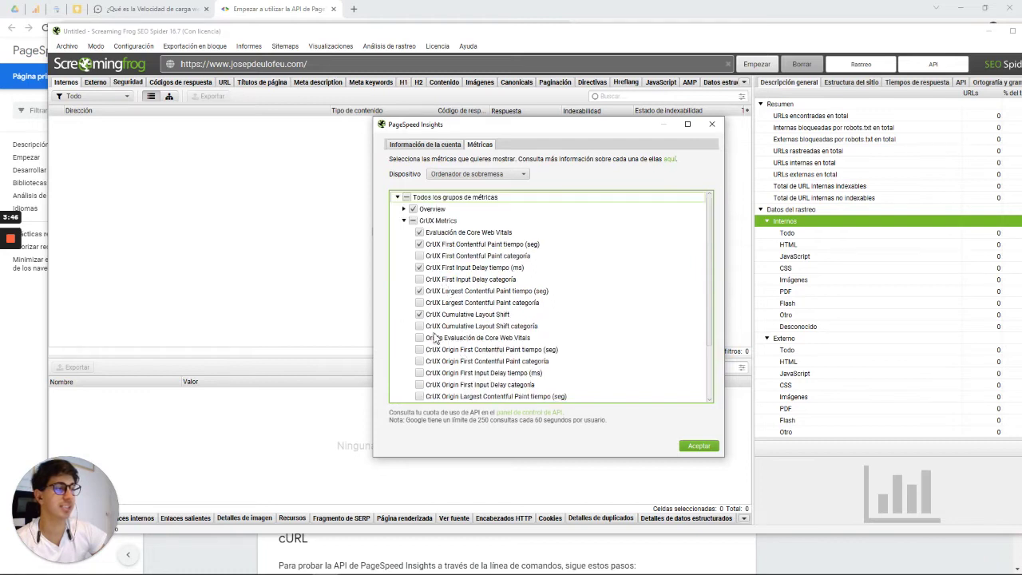
left_click(404, 220)
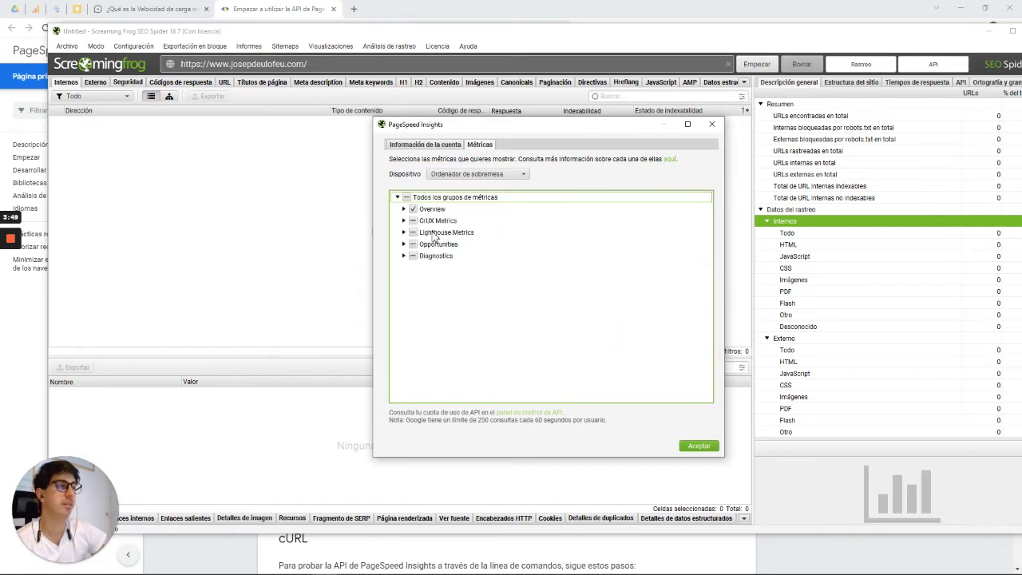
left_click(404, 233)
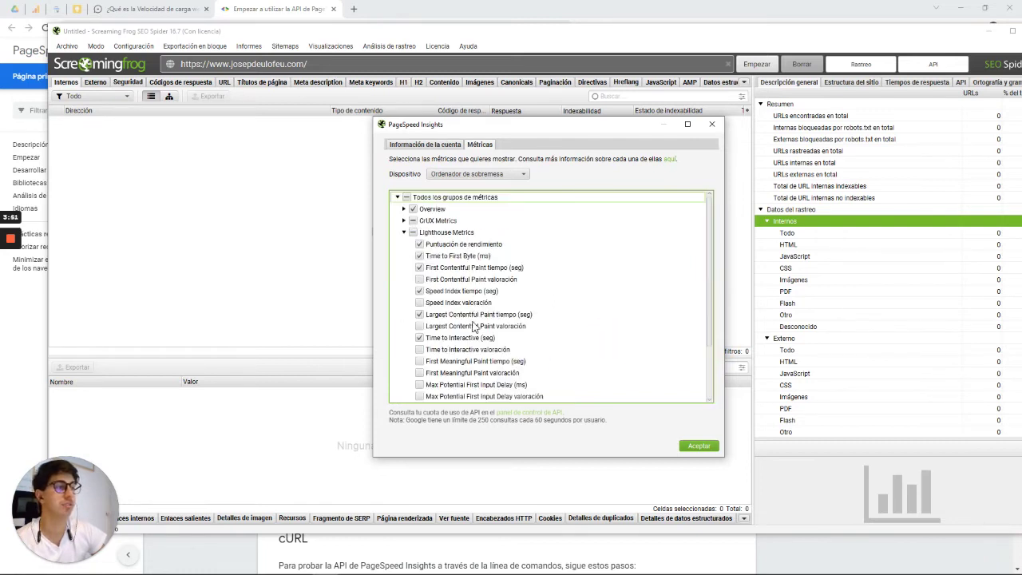
scroll(452, 311, "down", 3)
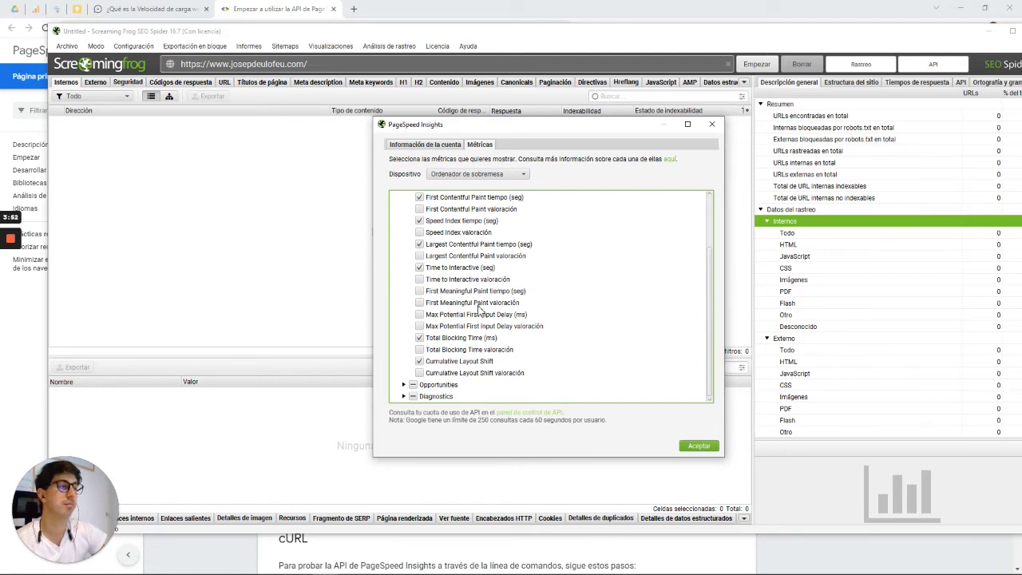
scroll(477, 297, "up", 3)
left_click(404, 233)
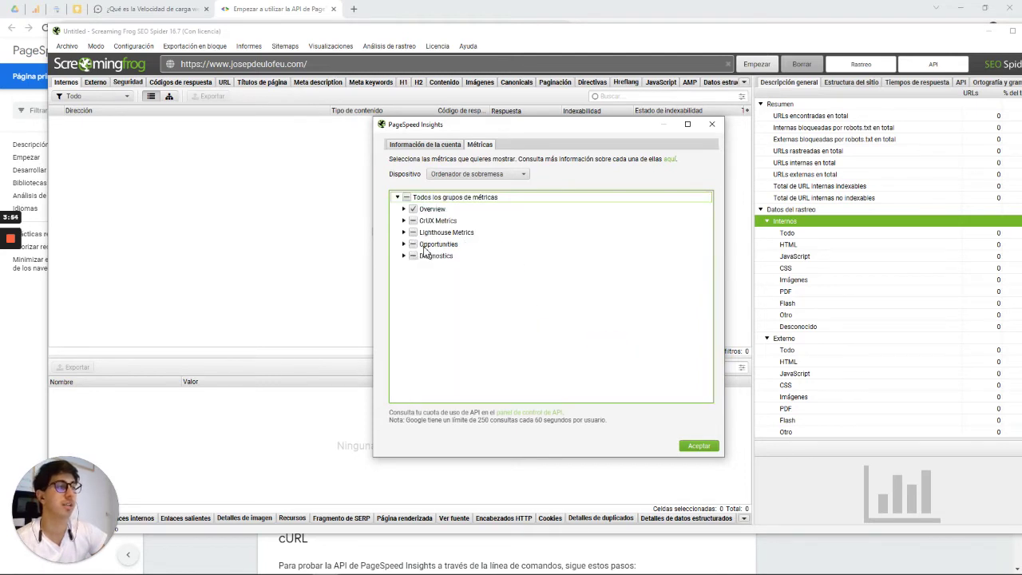
Accept the PageSpeed Insights settings and start crawling the website already entered as the address.
left_click(700, 445)
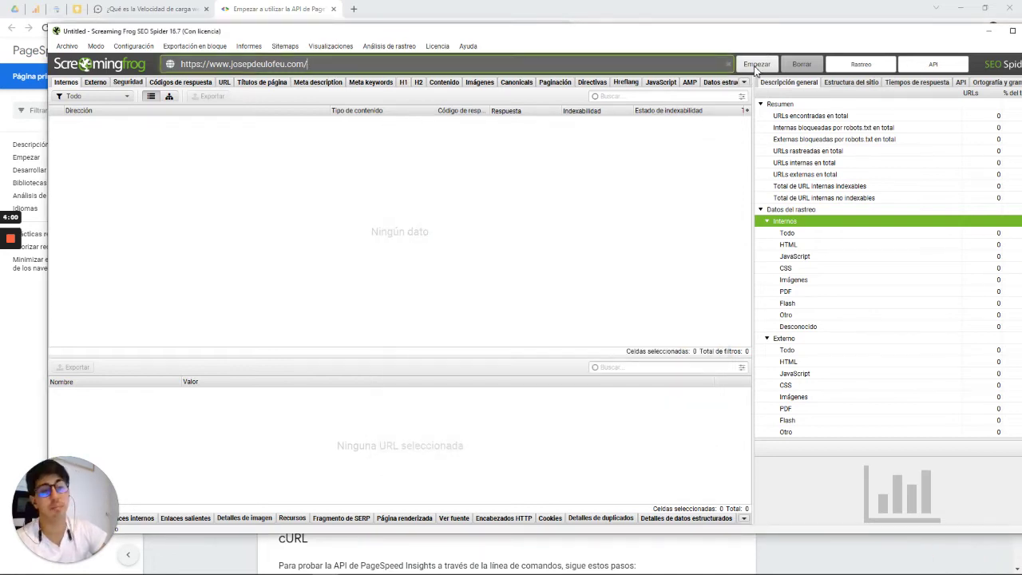
left_click(756, 65)
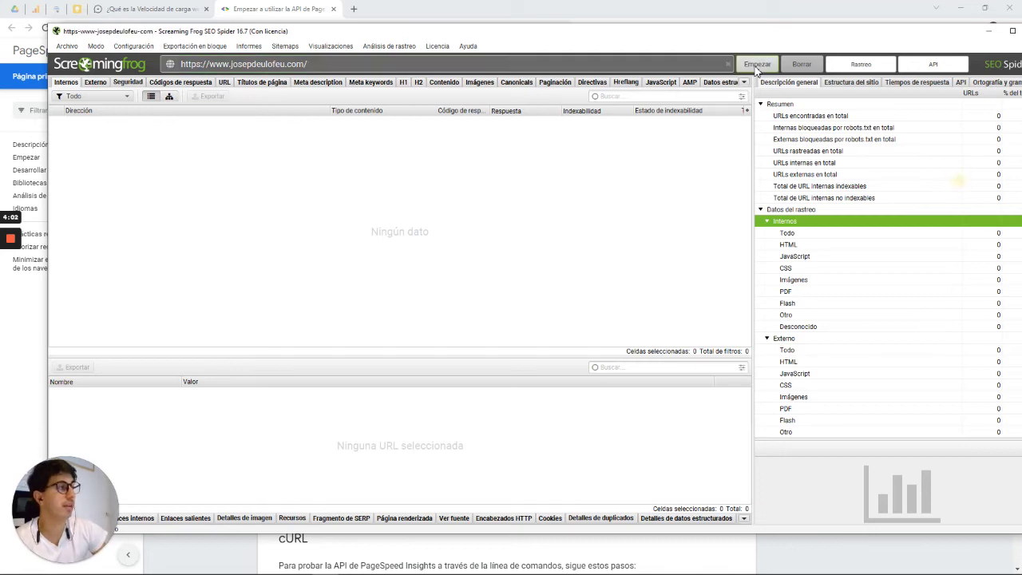
mouse_move(8, 270)
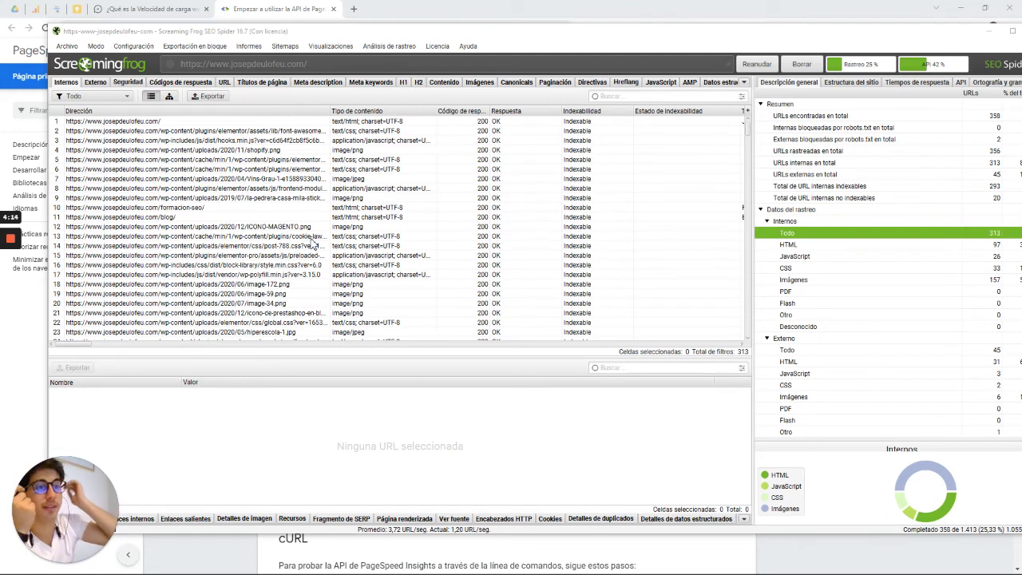
Filter the crawl results to all URLs in the PageSpeed category of the crawl overview.
scroll(871, 284, "down", 2)
scroll(872, 278, "down", 7)
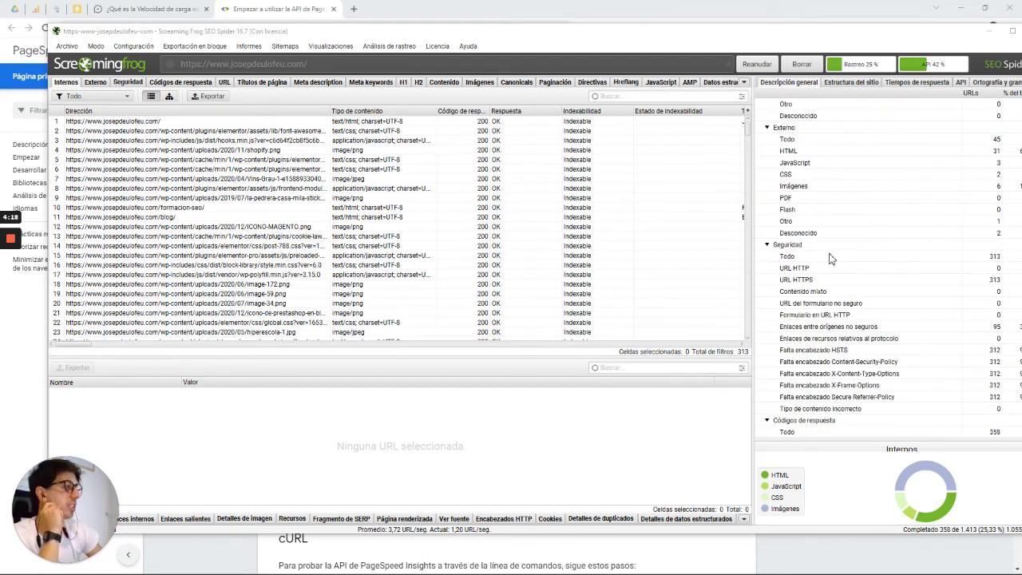
scroll(838, 285, "down", 4)
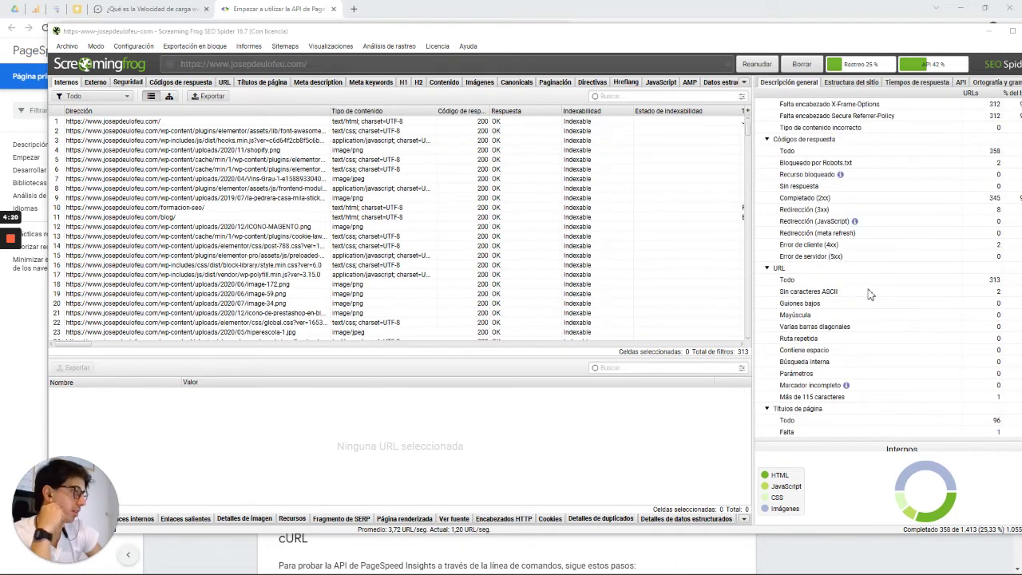
scroll(871, 294, "down", 2)
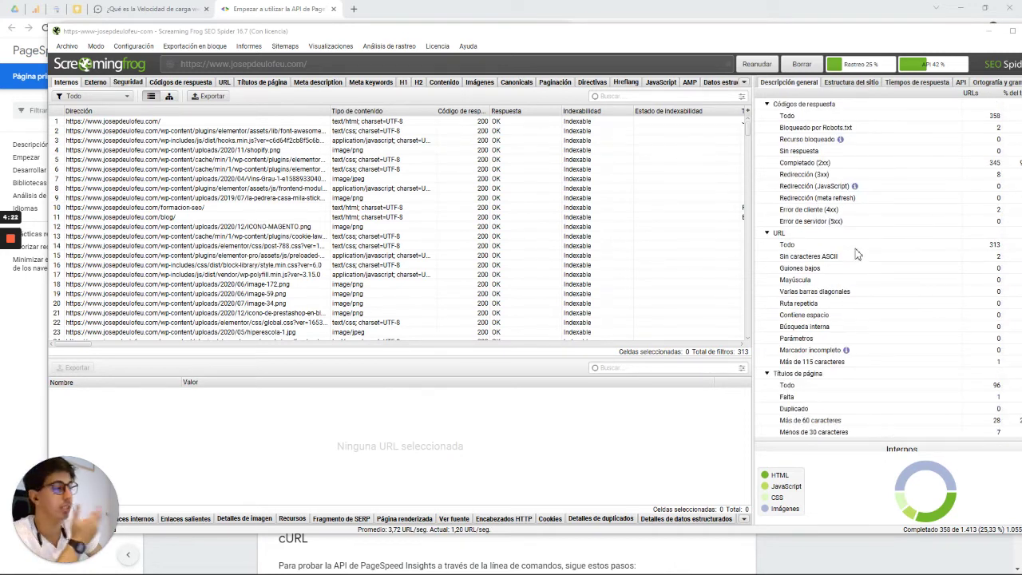
scroll(856, 254, "down", 4)
scroll(867, 332, "down", 12)
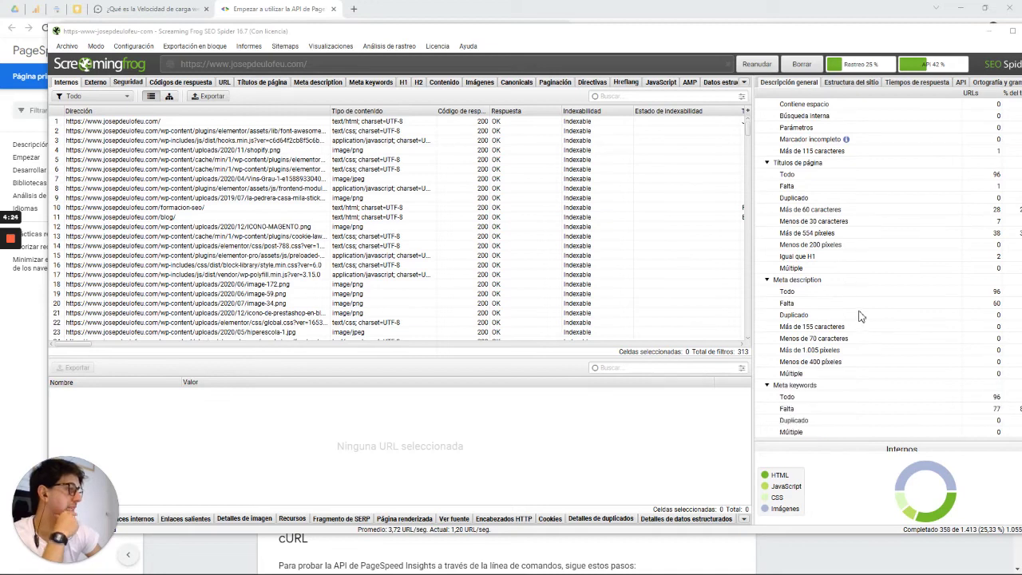
scroll(860, 302, "down", 12)
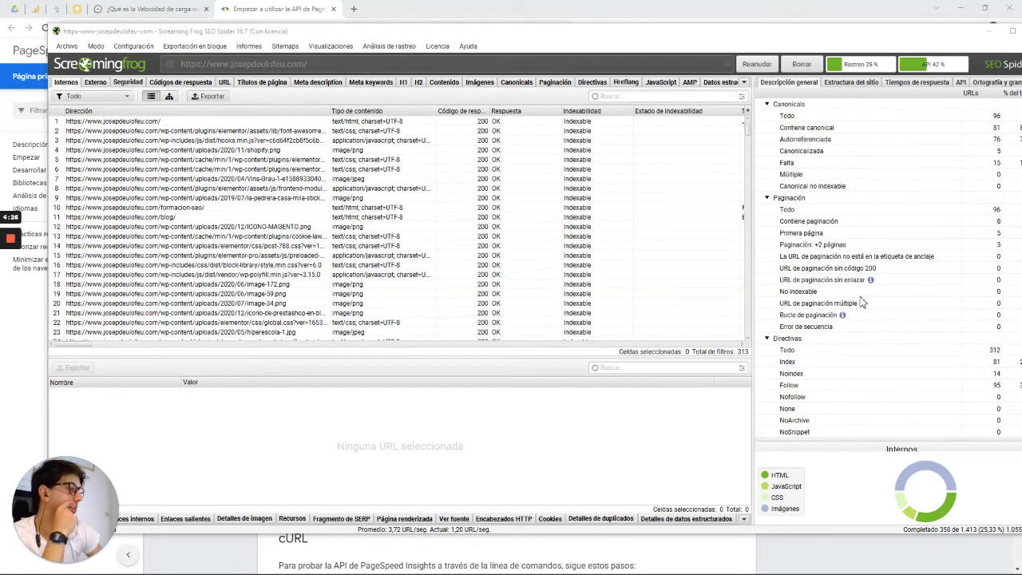
scroll(856, 309, "down", 13)
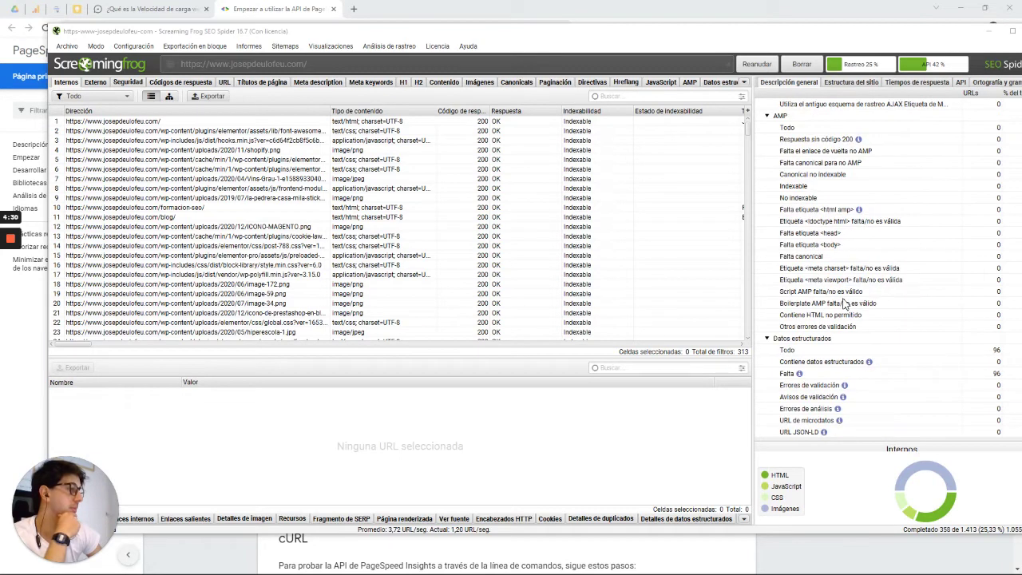
scroll(845, 305, "down", 12)
left_click(800, 364)
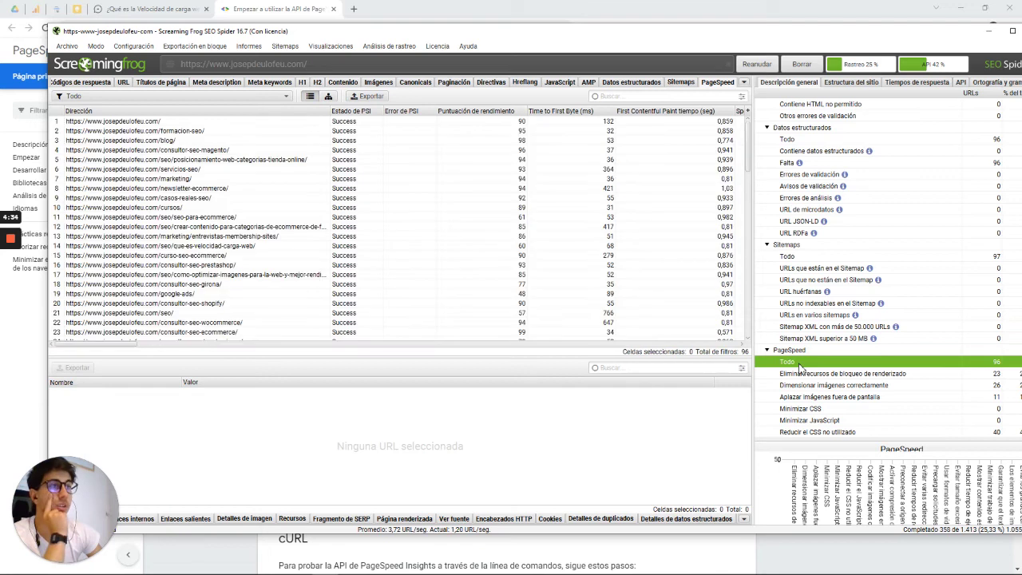
Sort the PageSpeed results by ascending Puntuación de rendimiento and select the rows from the google-ads page through the homepage.
left_click(507, 112)
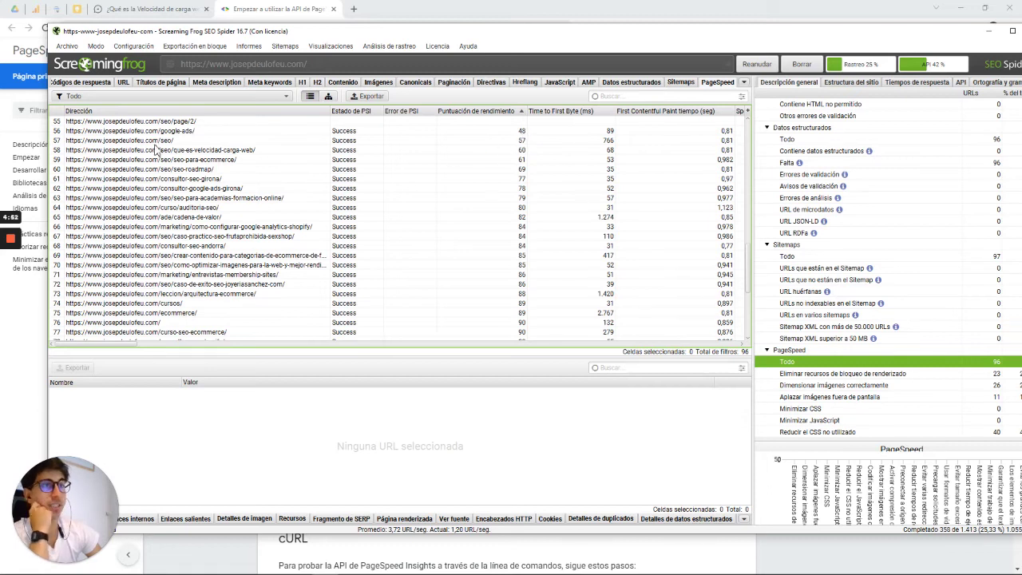
left_click_drag(181, 141, 407, 132)
left_click_drag(483, 168, 523, 331)
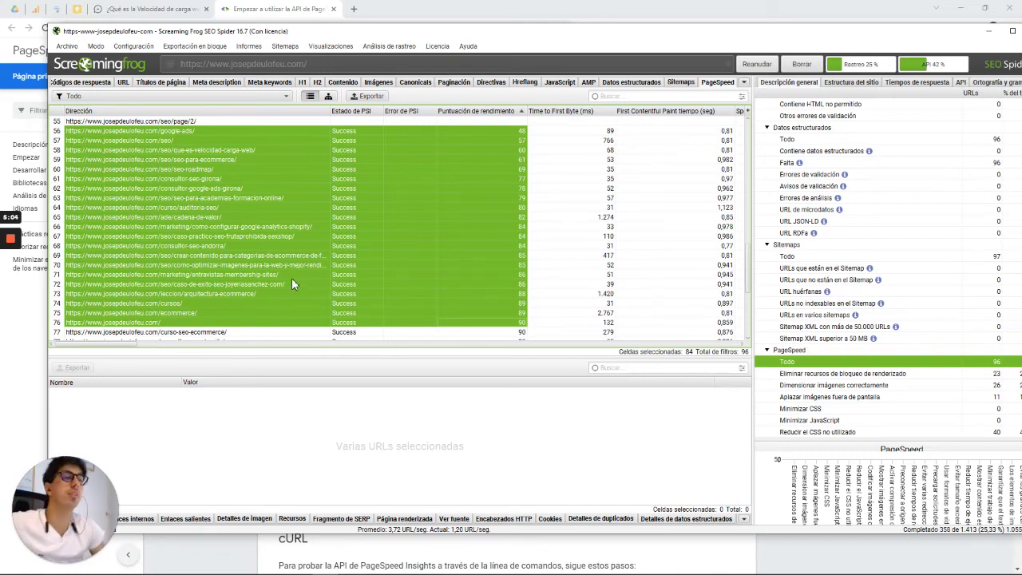
Examine the lower-scoring pages individually, including seo-roadmap, auditoria-seo, curso-seo-ecommerce, consultor-google-ads-girona and consultor-seo-girona.
left_click(247, 172)
scroll(247, 176, "down", 1)
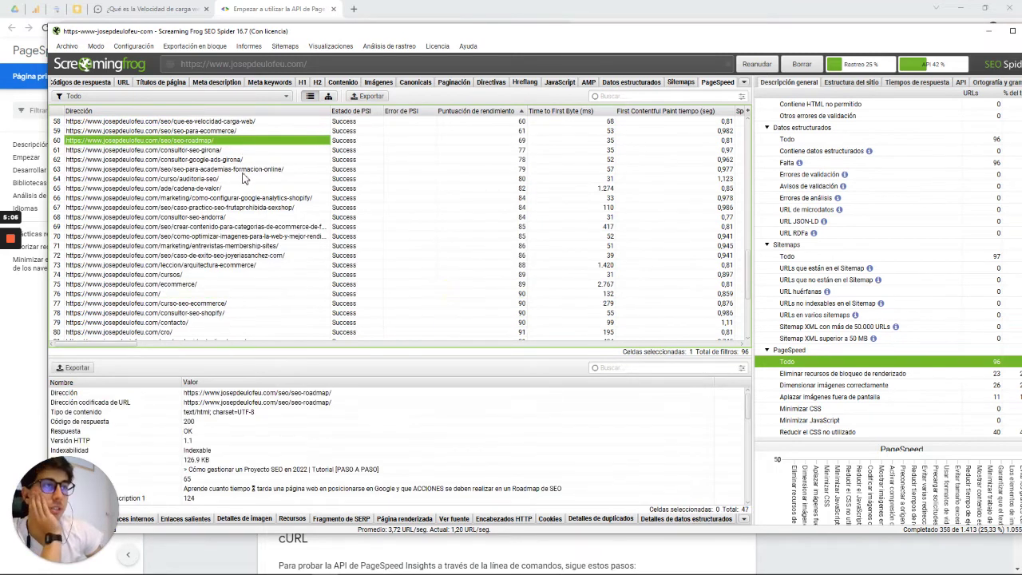
scroll(246, 176, "up", 2)
scroll(247, 179, "down", 2)
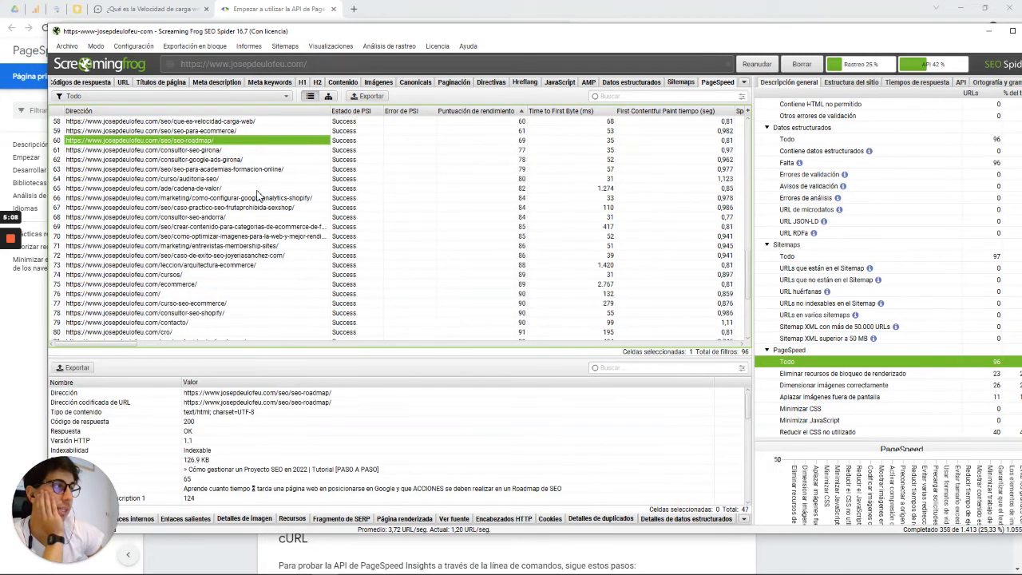
left_click(402, 179)
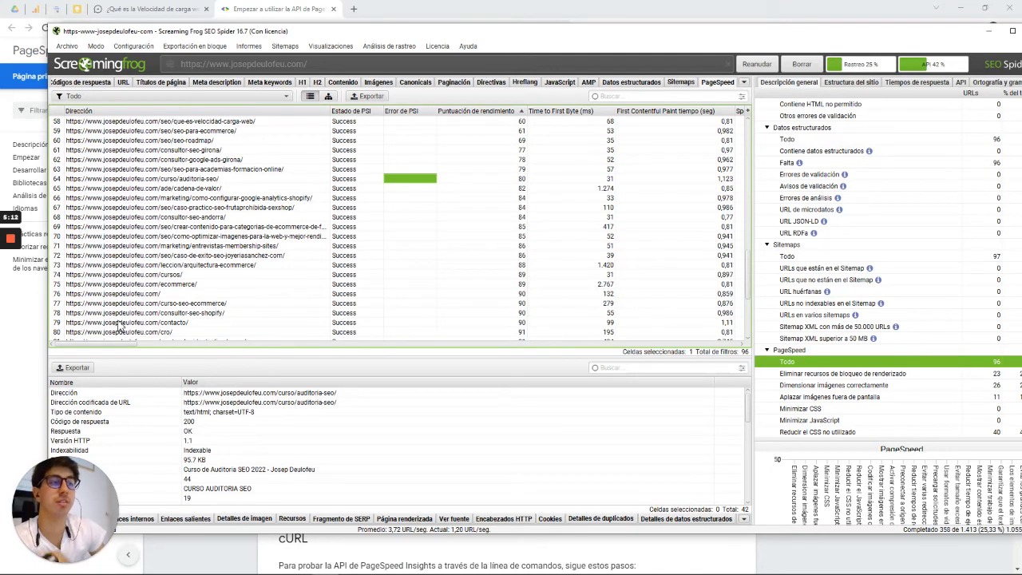
left_click(163, 304)
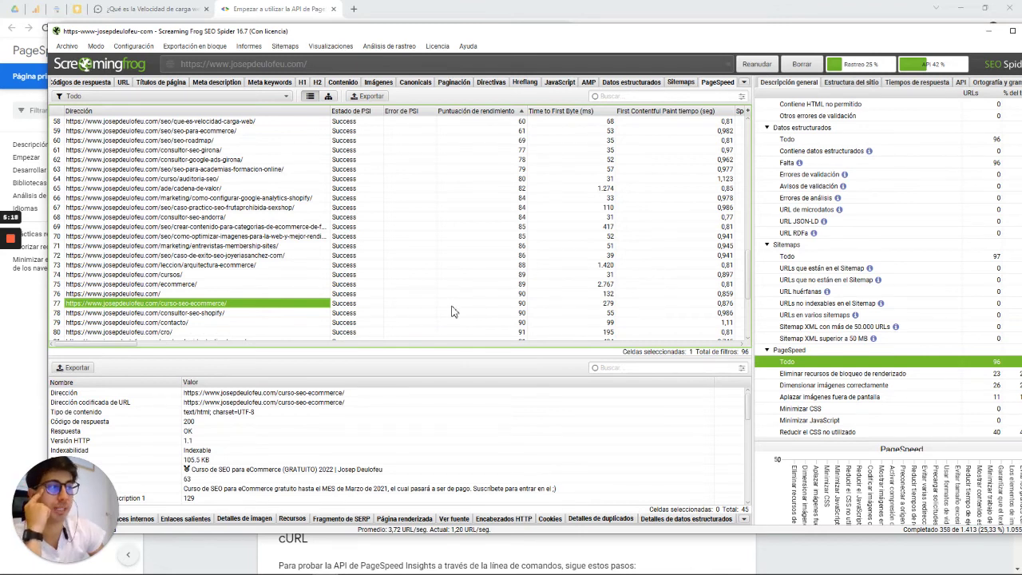
right_click(191, 305)
left_click(426, 426)
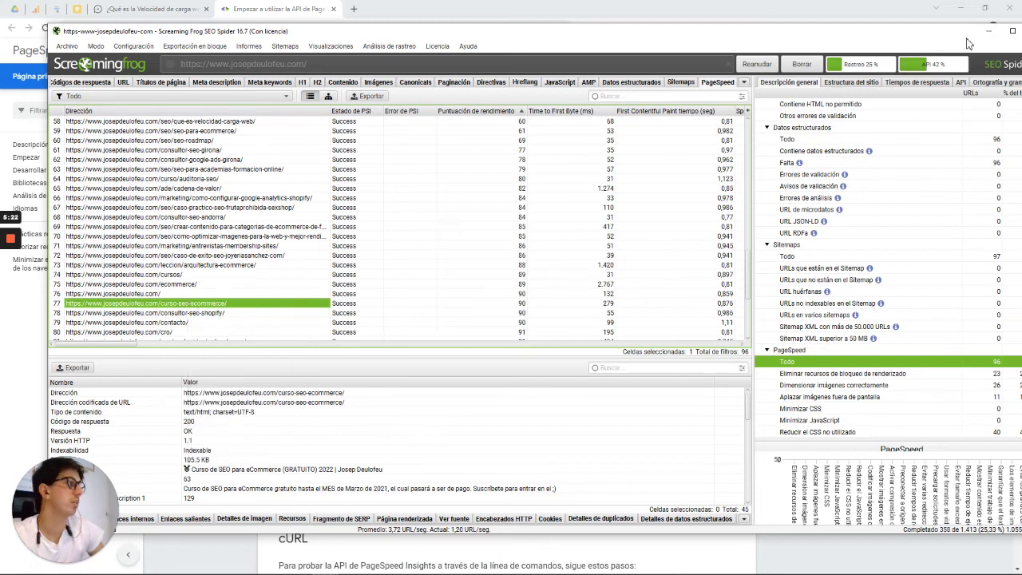
left_click(242, 161)
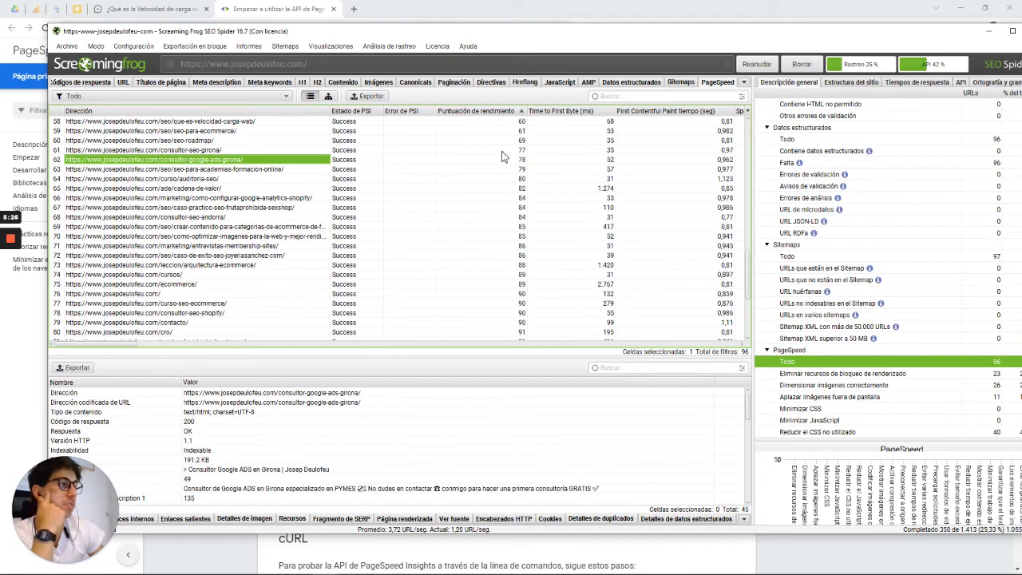
left_click(223, 151)
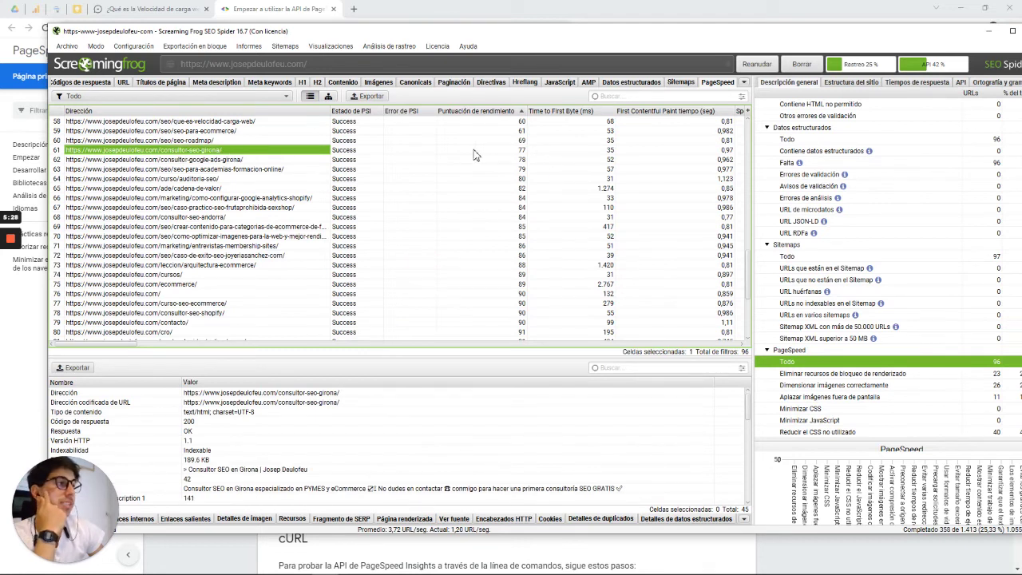
scroll(194, 152, "up", 1)
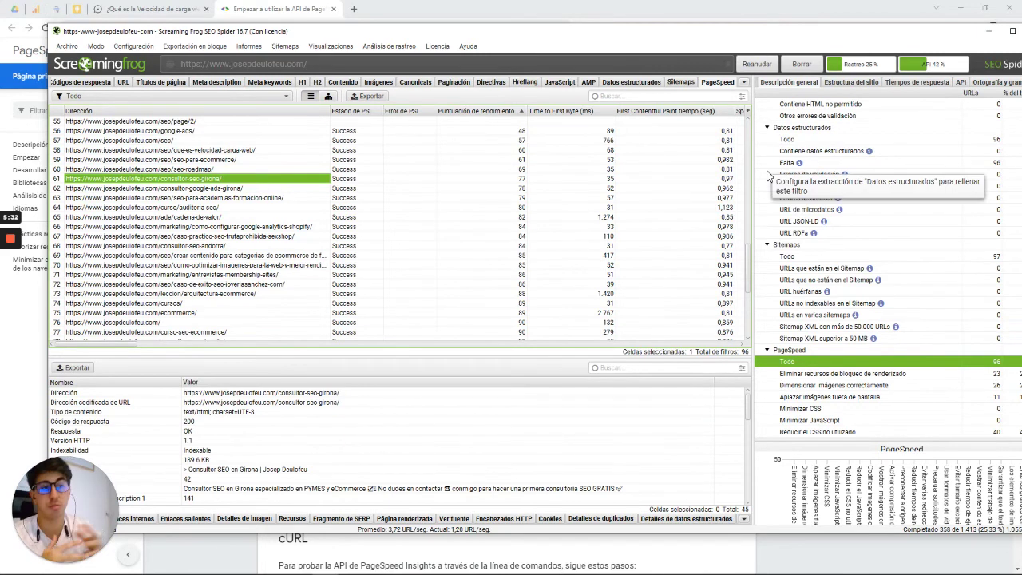
Review which services are offered for API connection in the crawler's configuration, without opening any of them.
left_click(150, 47)
mouse_move(156, 209)
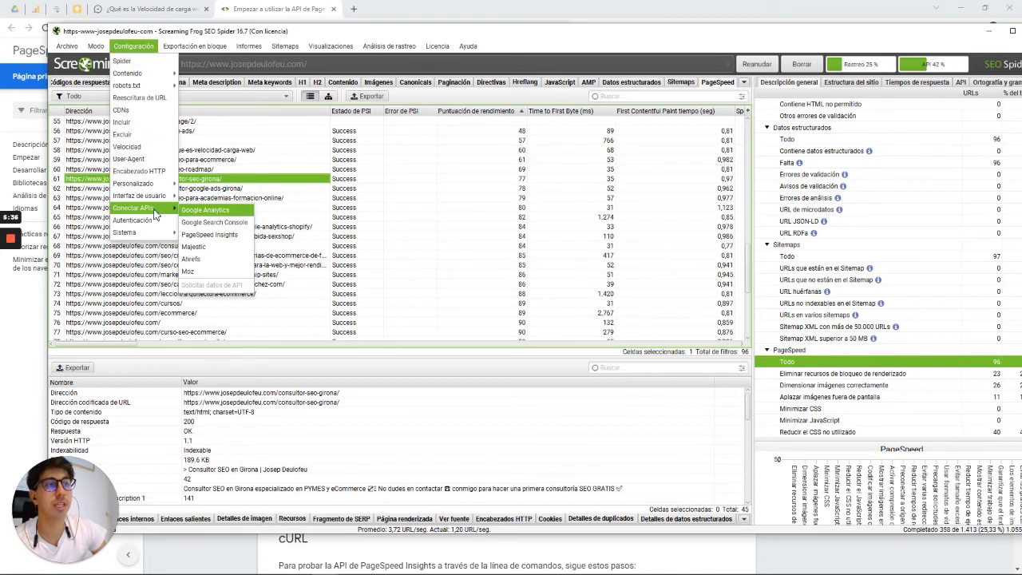
left_click(279, 183)
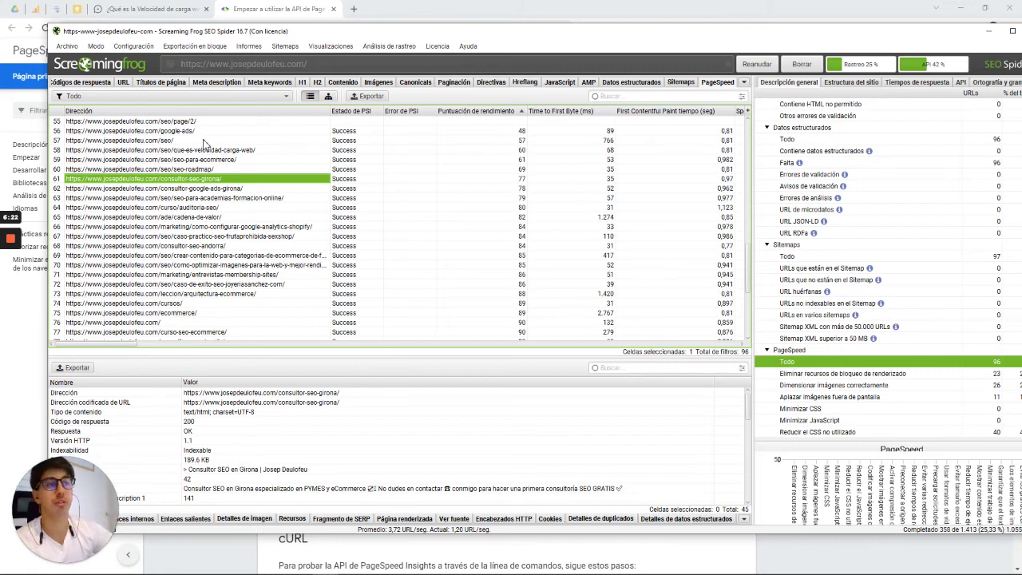
Open the consultor-seo-girona page from the crawl results in the browser and pin its tab.
right_click(187, 181)
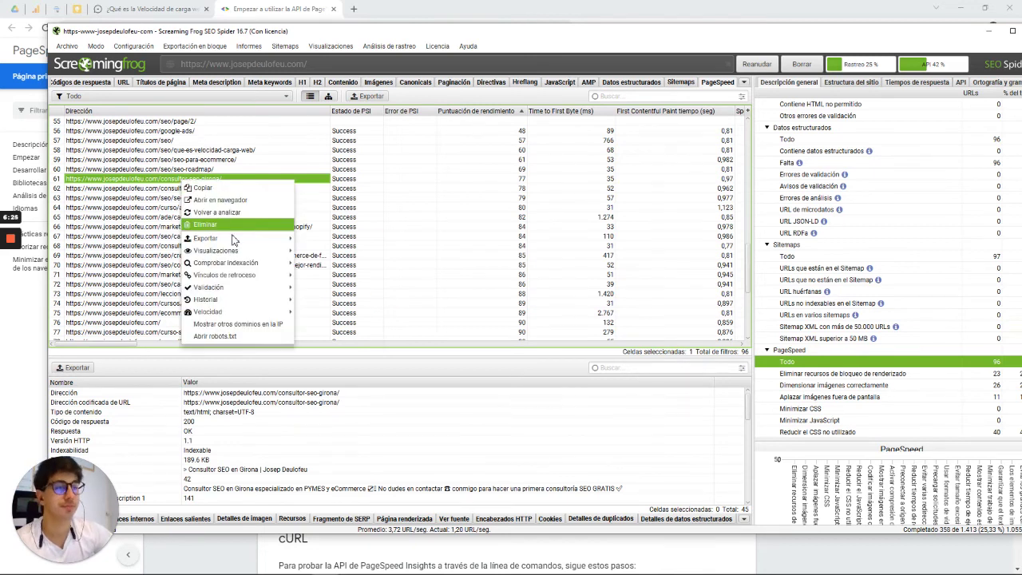
left_click(246, 201)
left_click(355, 10)
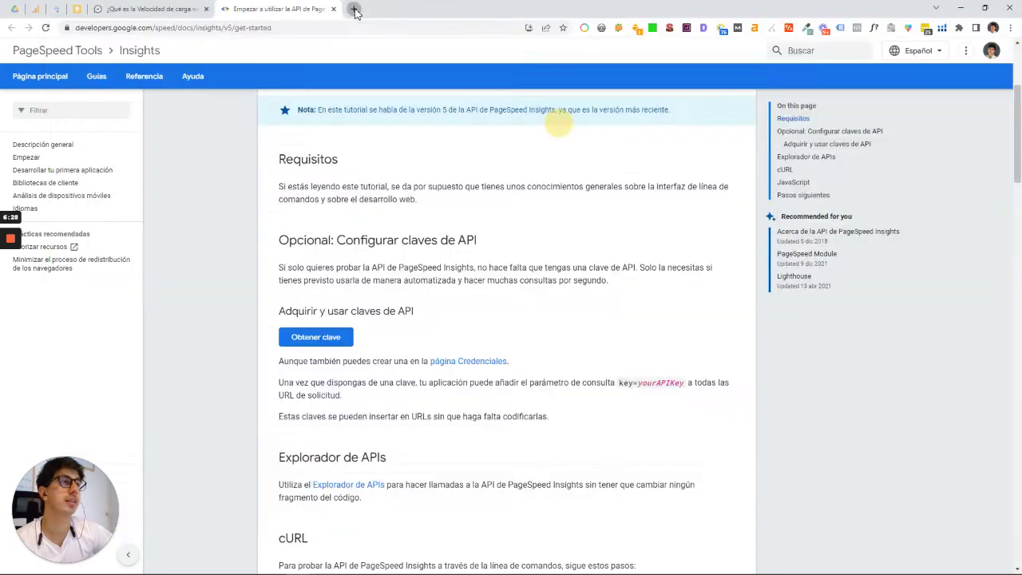
left_click(356, 10)
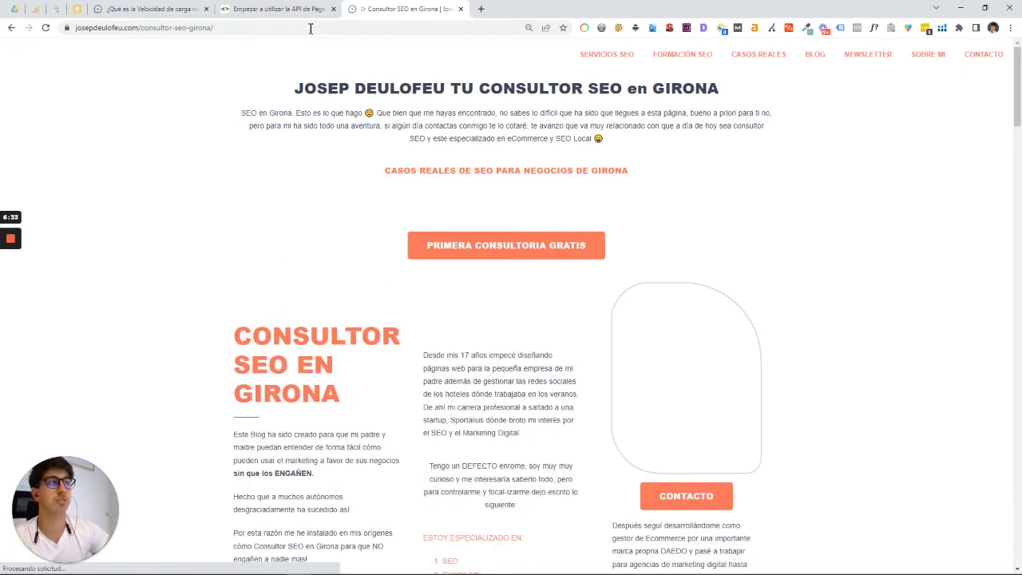
left_click(277, 29)
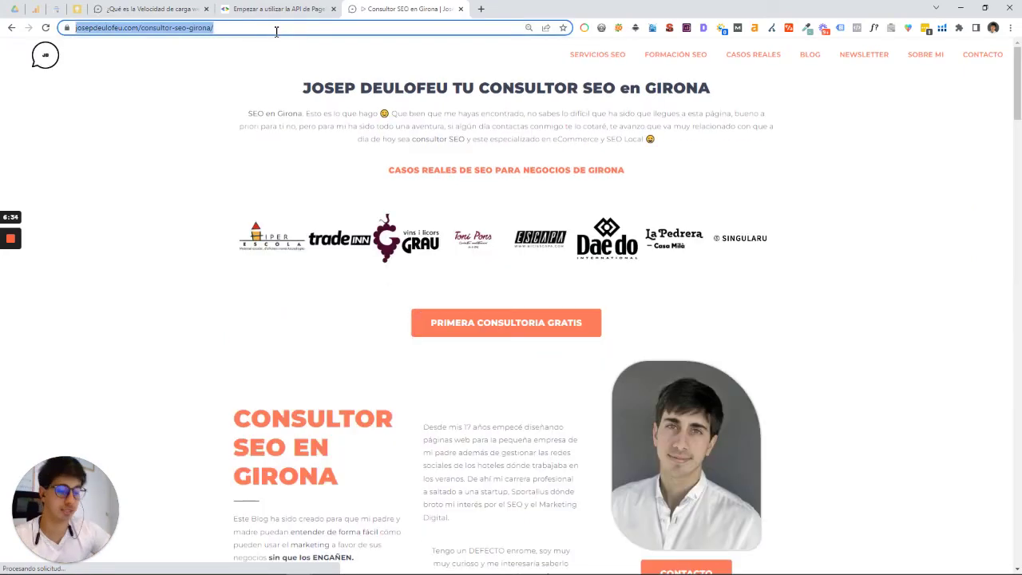
right_click(397, 7)
left_click(446, 92)
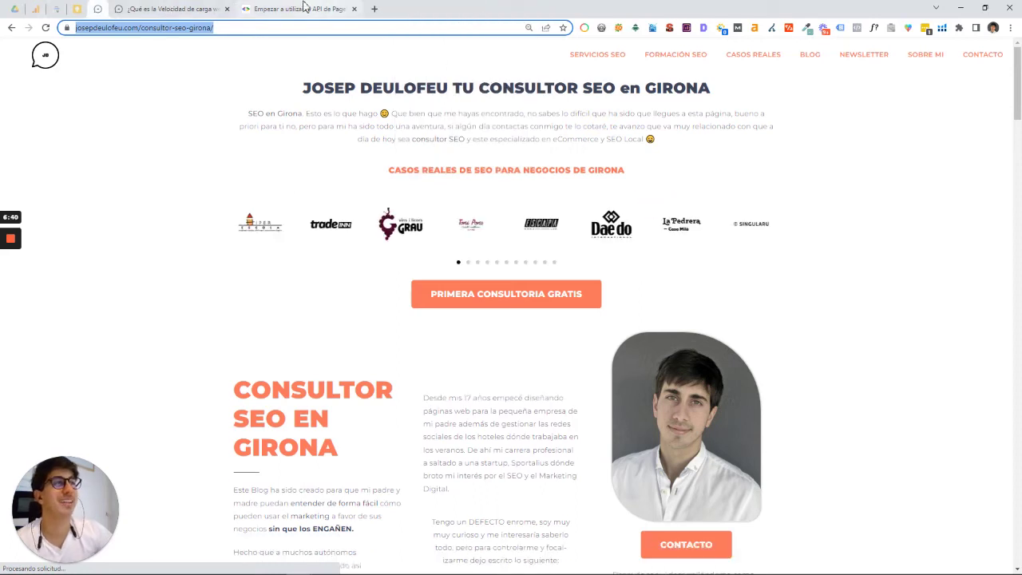
Switch back to Screaming Frog, review the performance scores of the crawled pages, and minimize its window.
mouse_move(275, 569)
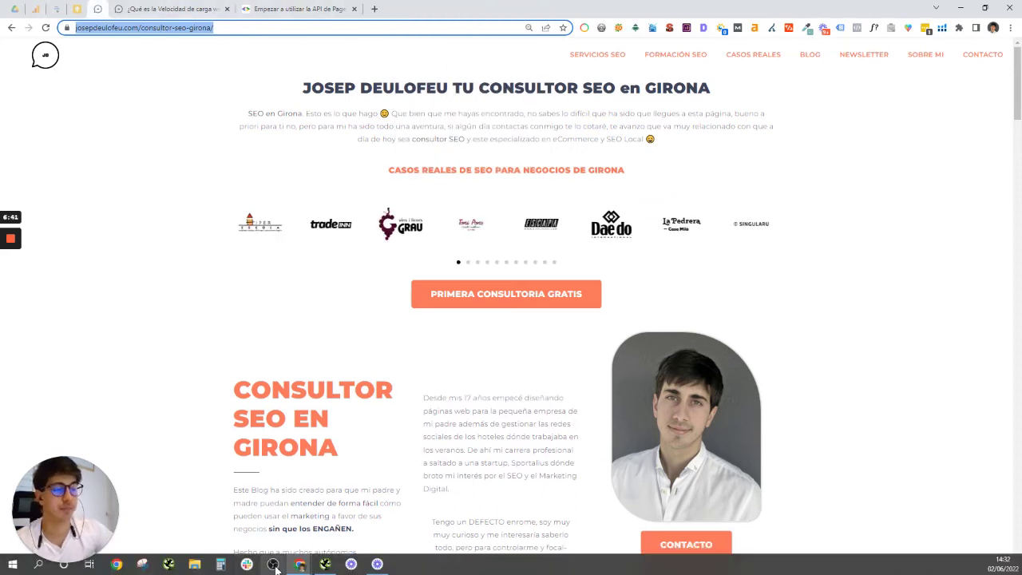
left_click(325, 564)
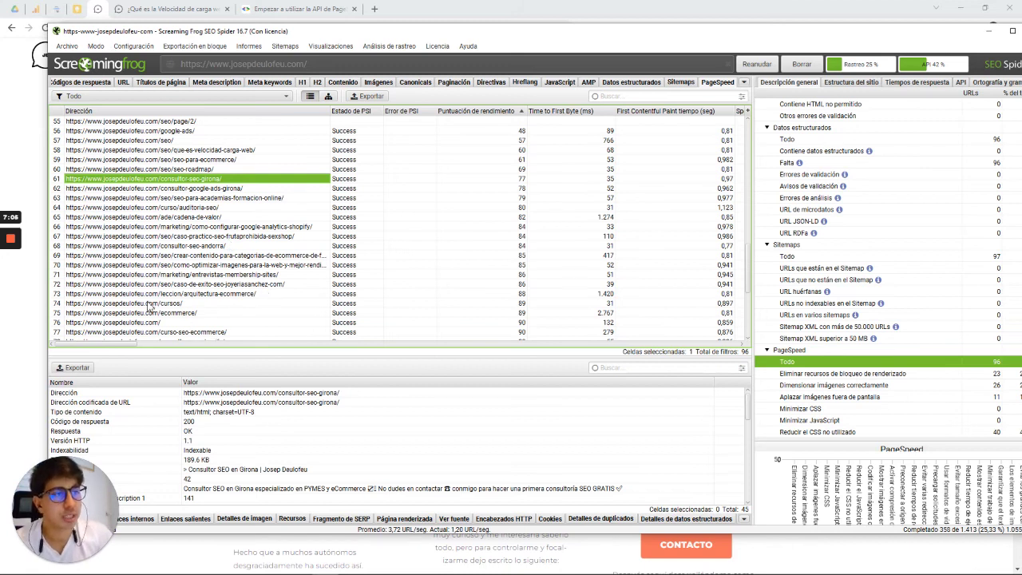
scroll(186, 253, "down", 1)
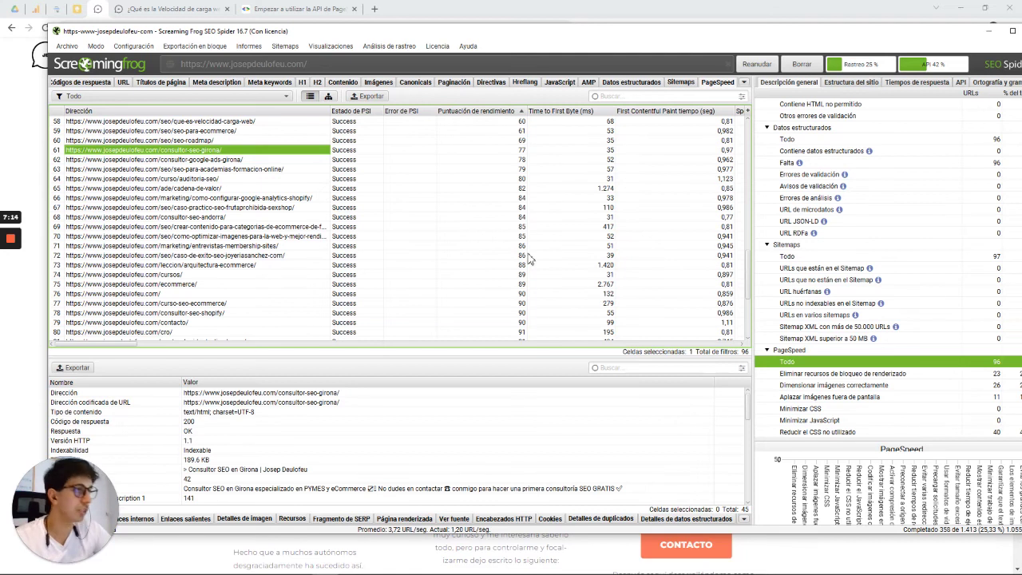
left_click(988, 37)
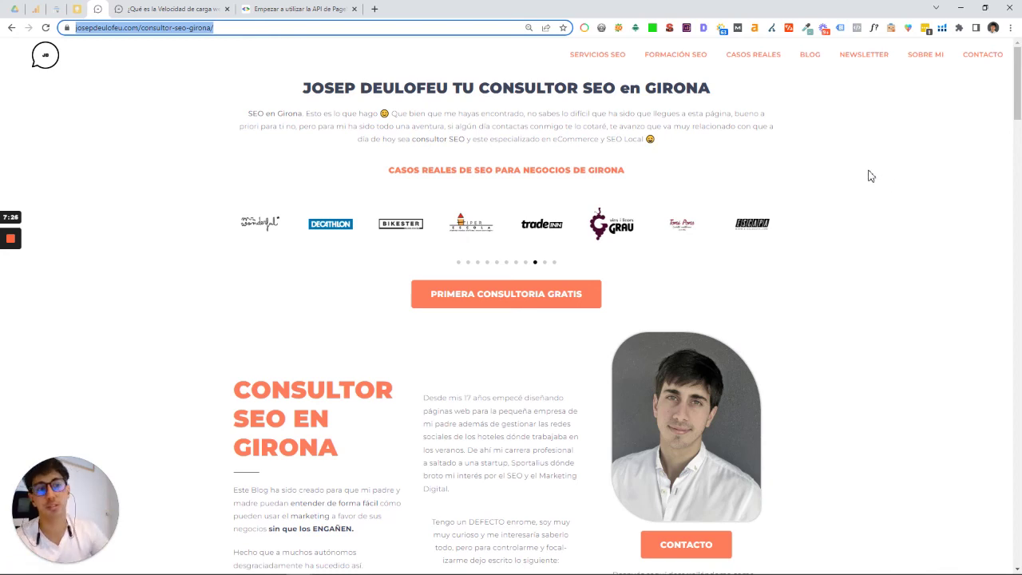
Open the website's Newsletter page in a new browser tab and switch to that tab.
right_click(862, 61)
left_click(918, 67)
left_click(160, 9)
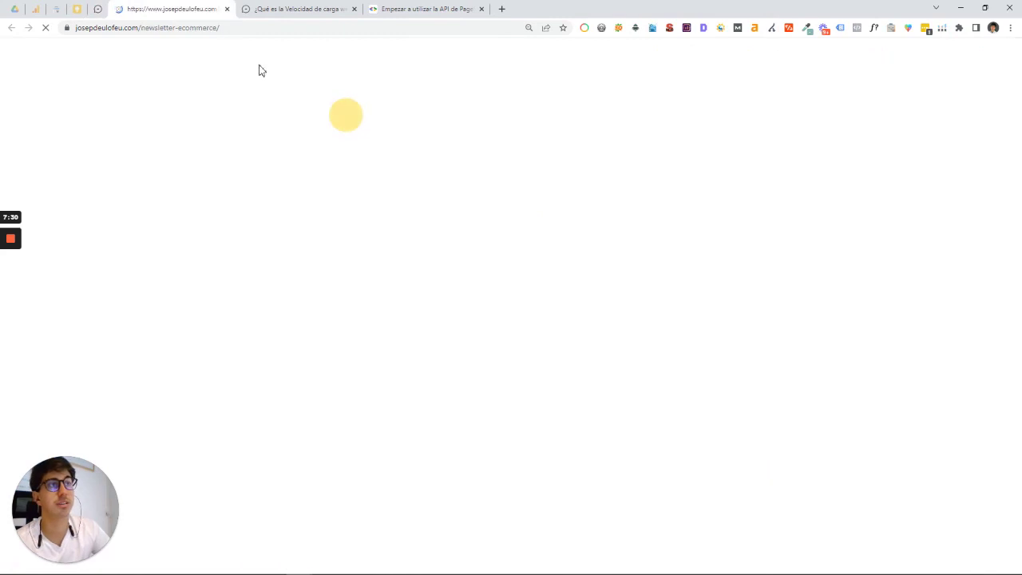